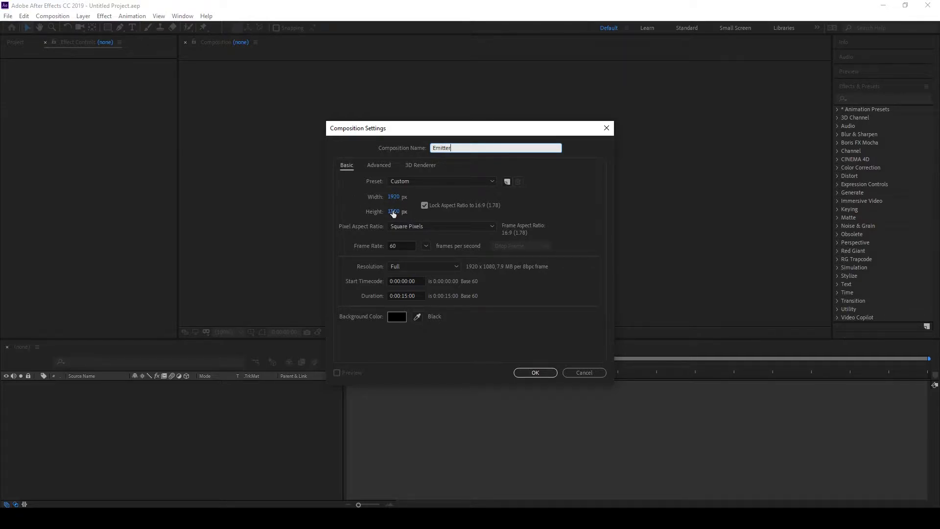
# Step: Keep the background color black and create the Emitter composition at 1920 x 1080 px, 60 fps, 15 seconds long
pyautogui.click(397, 318)
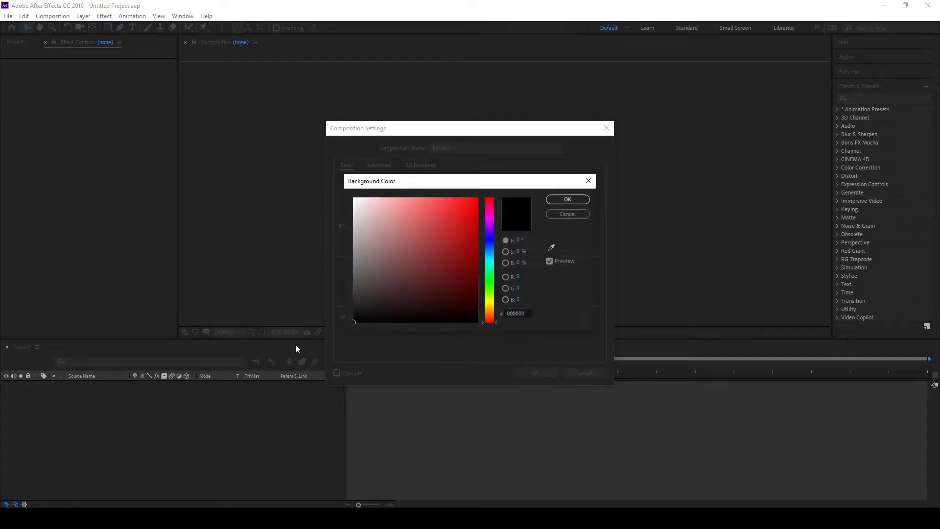
pyautogui.click(572, 201)
pyautogui.click(538, 371)
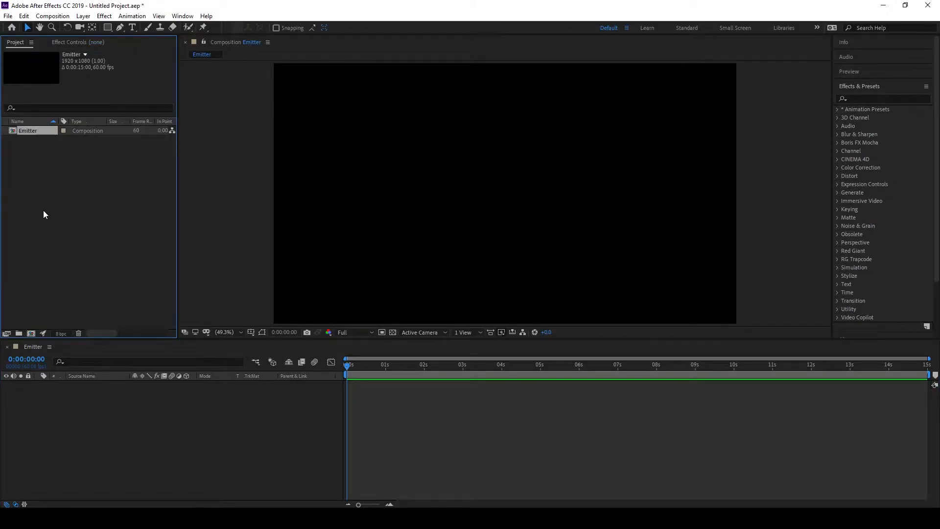
# Step: Import the Dust Smoke, Matte and Particles video files into the project
pyautogui.rightClick(56, 210)
pyautogui.moveTo(92, 260)
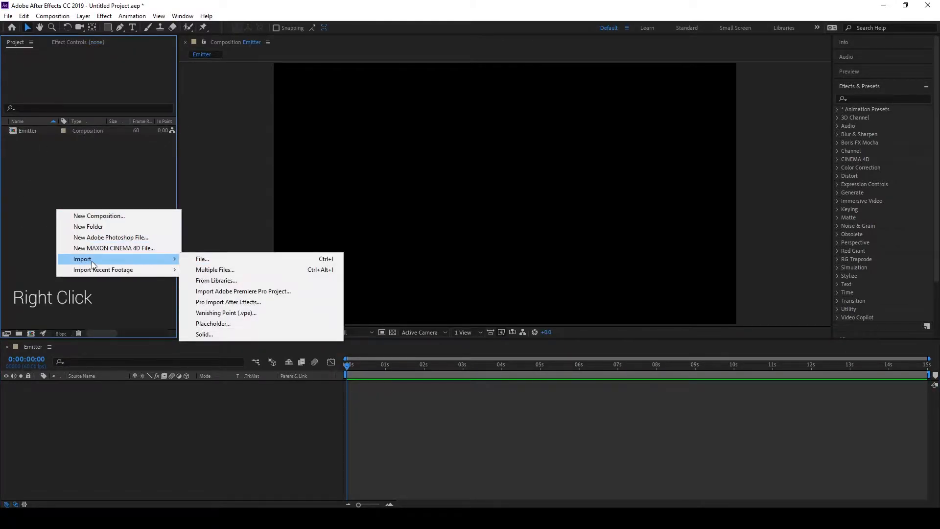
pyautogui.click(202, 259)
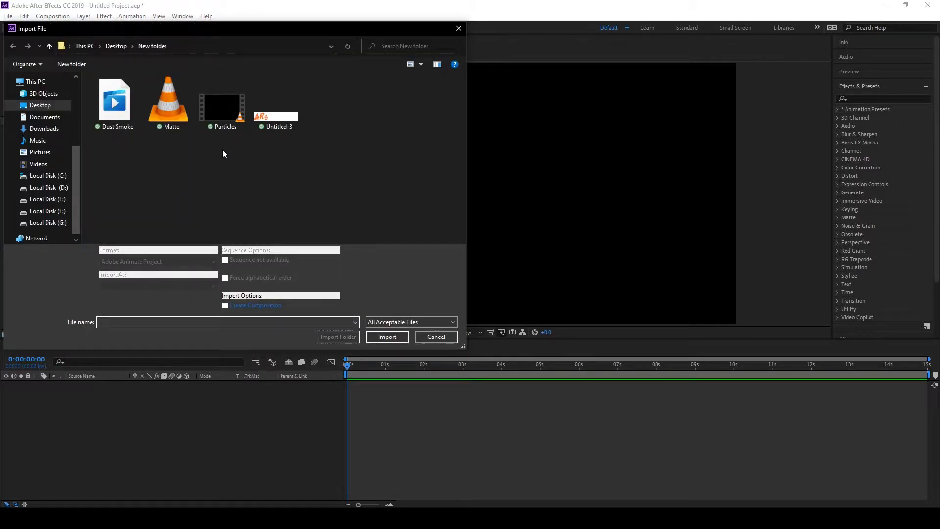
pyautogui.moveTo(222, 153); pyautogui.dragTo(105, 113)
pyautogui.click(386, 337)
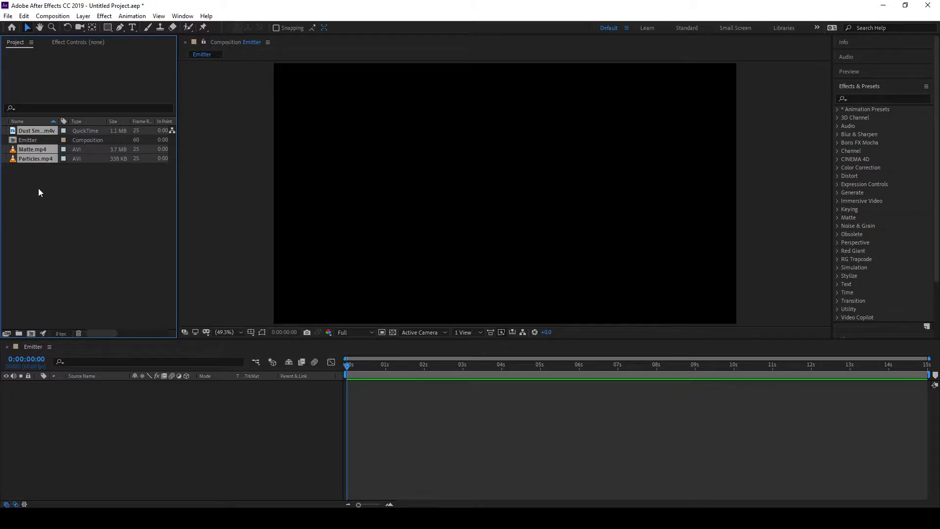
# Step: Add Matte.mp4 to the Emitter composition as a layer and scrub the timeline to preview it
pyautogui.click(38, 149)
pyautogui.moveTo(37, 149); pyautogui.dragTo(66, 407)
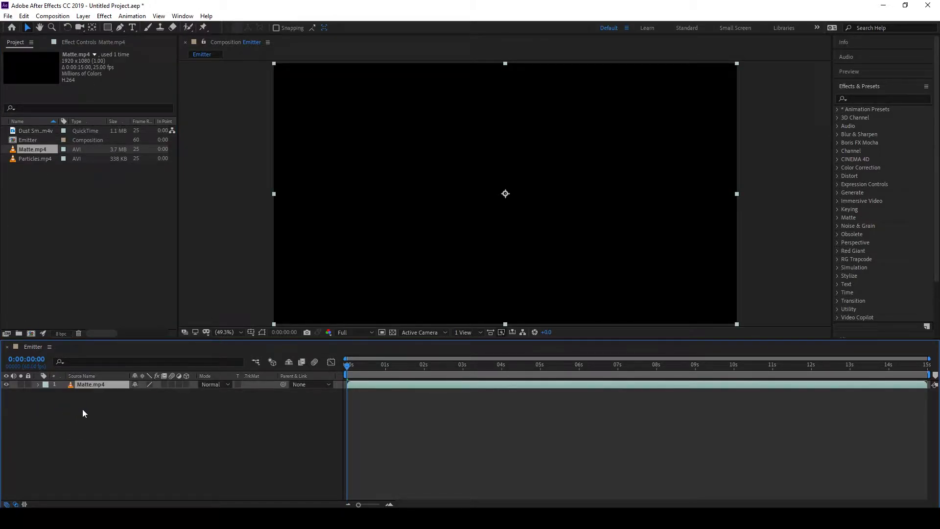
pyautogui.moveTo(348, 368); pyautogui.dragTo(379, 373)
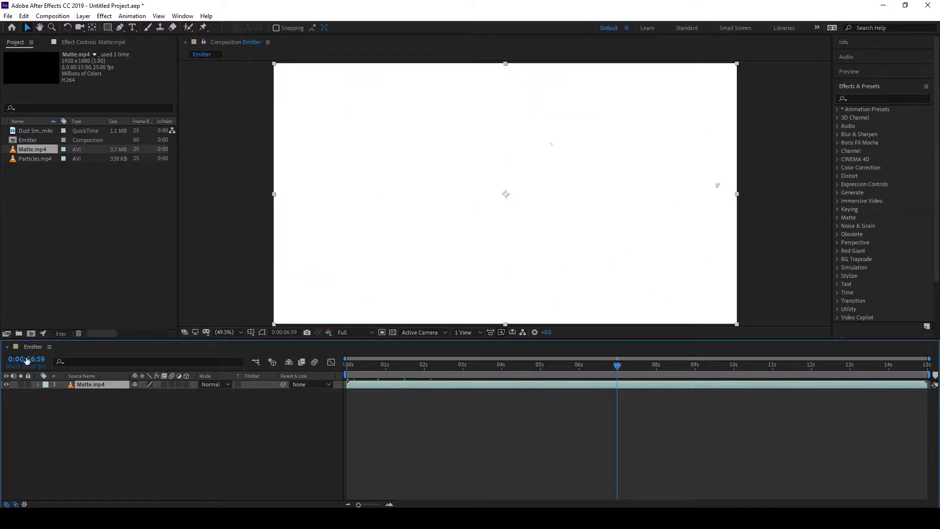
# Step: Pre-compose the Matte.mp4 layer as "Matte", moving all attributes into the new composition
pyautogui.rightClick(103, 386)
pyautogui.click(137, 346)
pyautogui.click(387, 265)
pyautogui.click(495, 198)
pyautogui.press('BackSpace')
pyautogui.press('BackSpace')
pyautogui.press('BackSpace')
pyautogui.press('BackSpace')
pyautogui.press('BackSpace')
pyautogui.press('BackSpace')
pyautogui.press('BackSpace')
pyautogui.press('BackSpace')
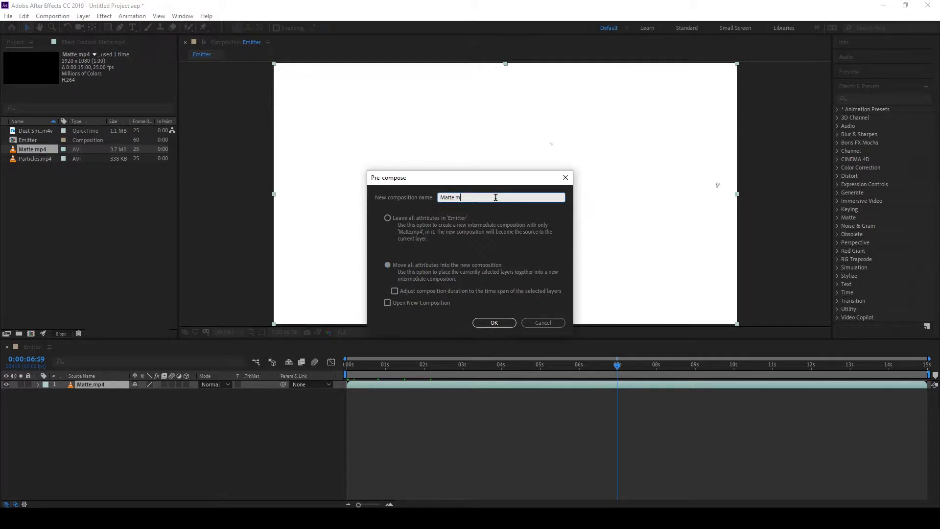
pyautogui.click(496, 323)
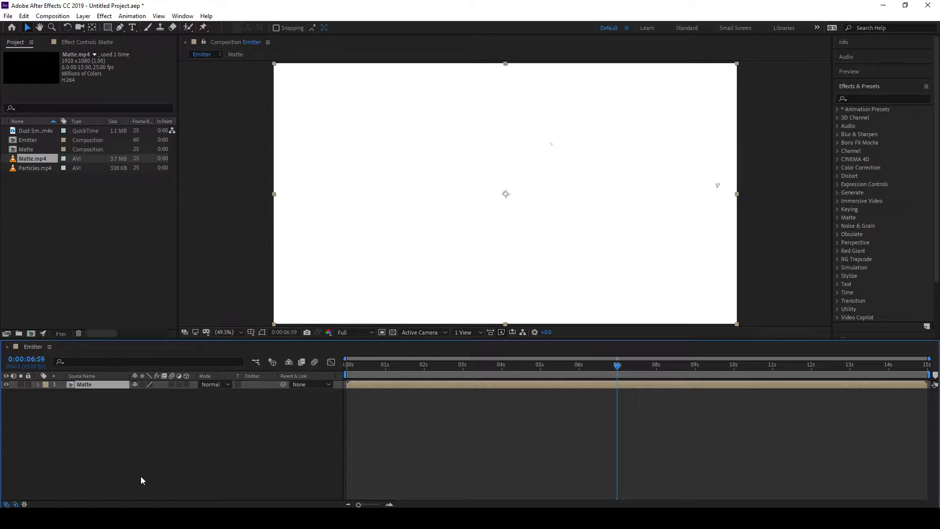
# Step: Duplicate the Matte layer and shift the upper copy a few frames later in time
pyautogui.hotkey('ctrl', 'd')
pyautogui.click(92, 384)
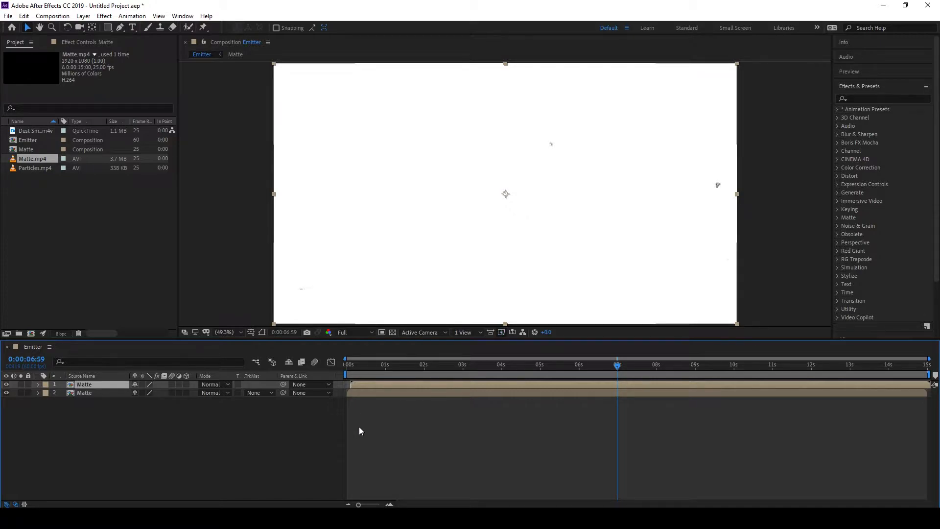
pyautogui.click(135, 436)
# Step: Find the Invert effect and apply it to the upper Matte layer
pyautogui.click(95, 384)
pyautogui.click(864, 100)
pyautogui.write('inv')
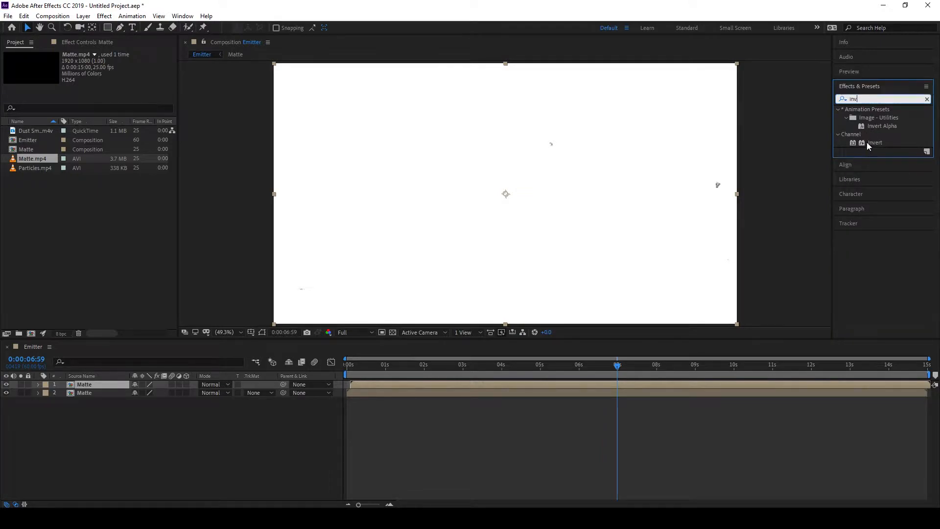
pyautogui.moveTo(868, 146); pyautogui.dragTo(85, 384)
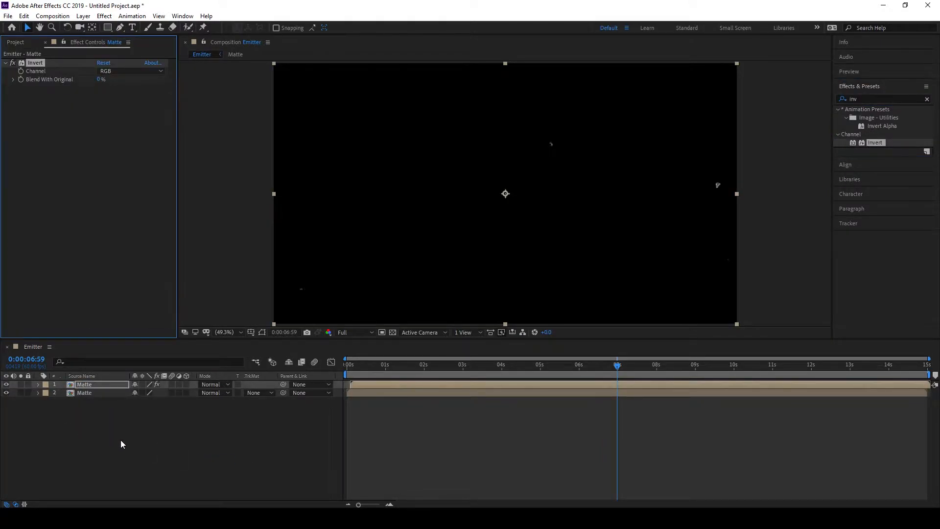
# Step: Set the lower Matte layer's track matte to Luma and preview the composition at 0:00:04:14
pyautogui.click(88, 394)
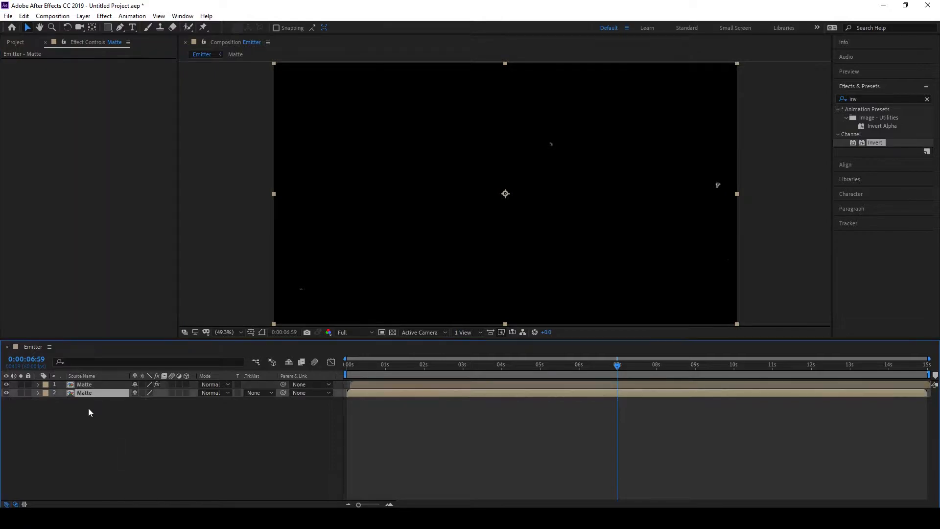
pyautogui.click(212, 431)
pyautogui.press('F4')
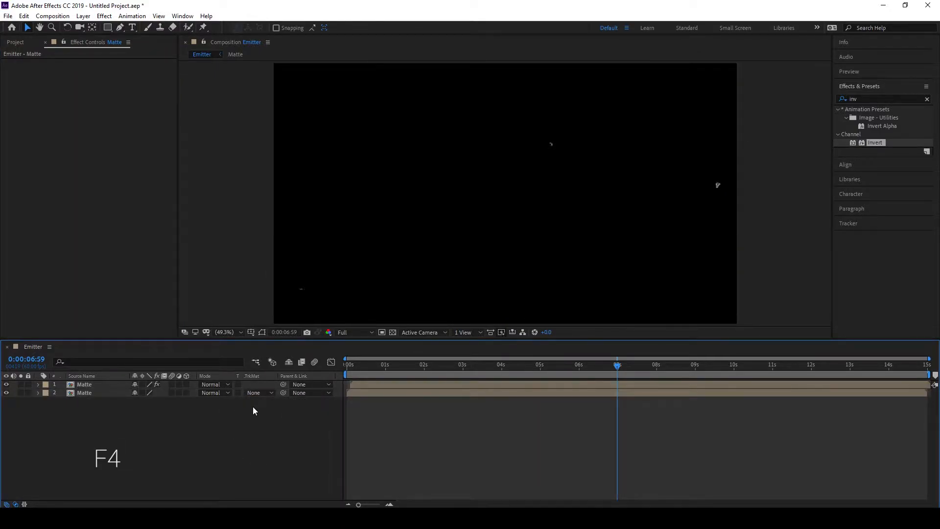
pyautogui.press('F4')
pyautogui.click(259, 395)
pyautogui.click(286, 442)
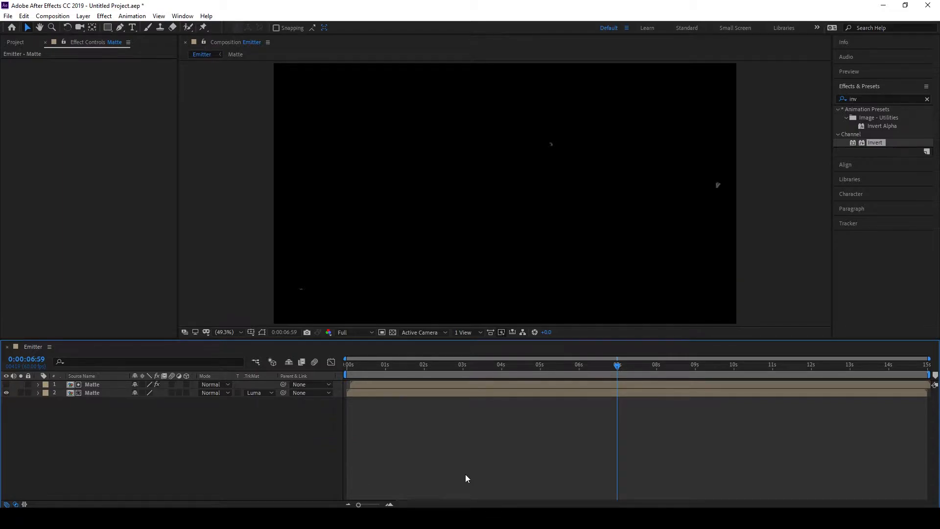
pyautogui.click(510, 361)
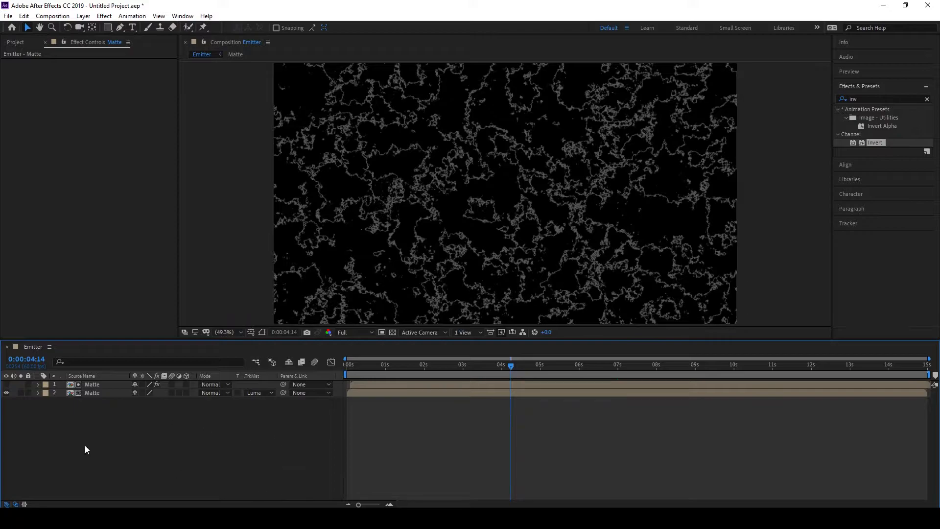
# Step: Pre-compose both Matte layers together as "Final Matte"
pyautogui.hotkey('ctrl', 'a')
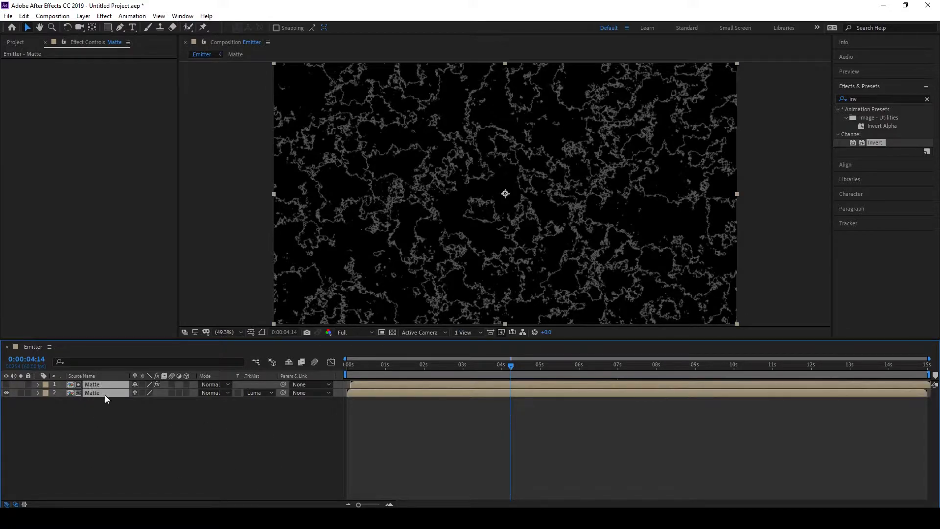
pyautogui.rightClick(99, 385)
pyautogui.click(126, 343)
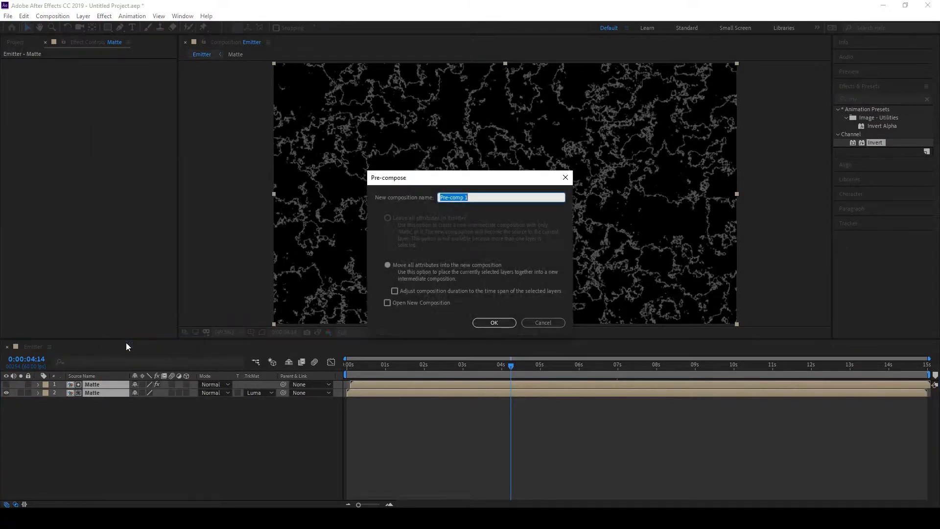
pyautogui.write('Final MAtte')
pyautogui.press('Left')
pyautogui.press('Left')
pyautogui.press('Left')
pyautogui.press('BackSpace')
pyautogui.write('a')
pyautogui.click(481, 322)
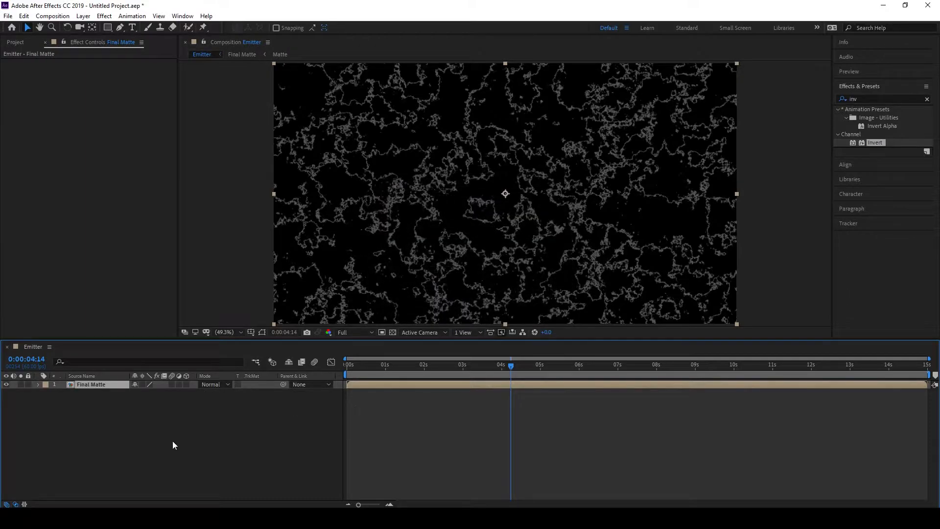
# Step: Import the logo image Untitled-3.png into the project
pyautogui.click(19, 43)
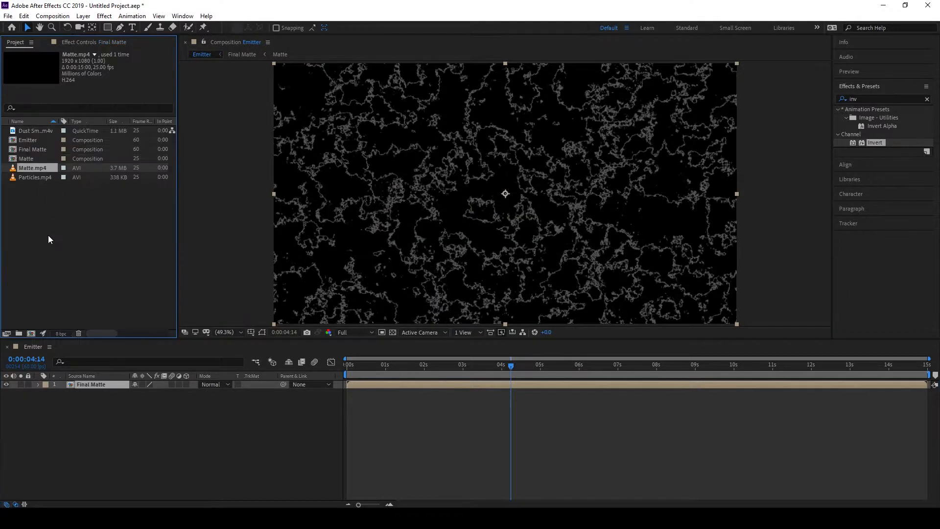
pyautogui.rightClick(48, 236)
pyautogui.moveTo(79, 285)
pyautogui.click(188, 285)
pyautogui.click(276, 102)
pyautogui.click(387, 330)
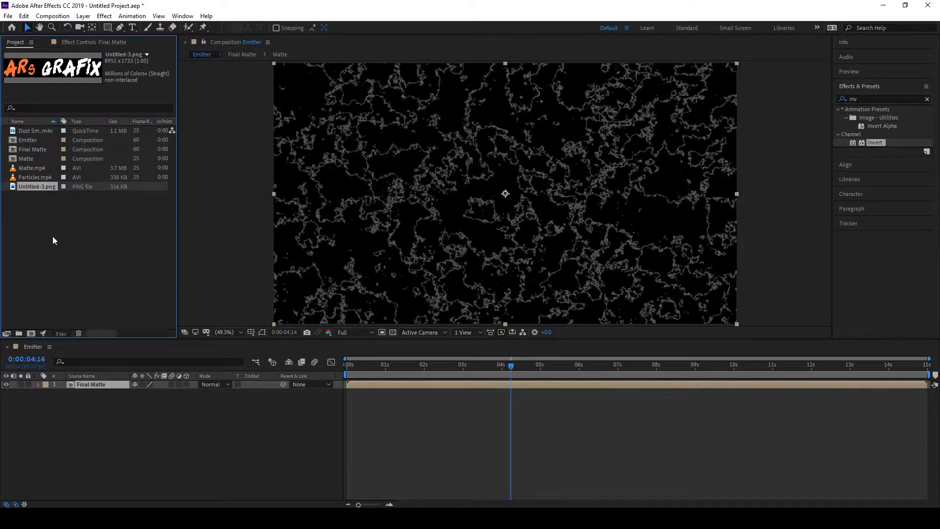
# Step: Add Untitled-3.png above Final Matte in the Emitter composition and set its scale to 12%
pyautogui.moveTo(36, 186); pyautogui.dragTo(128, 403)
pyautogui.press('s')
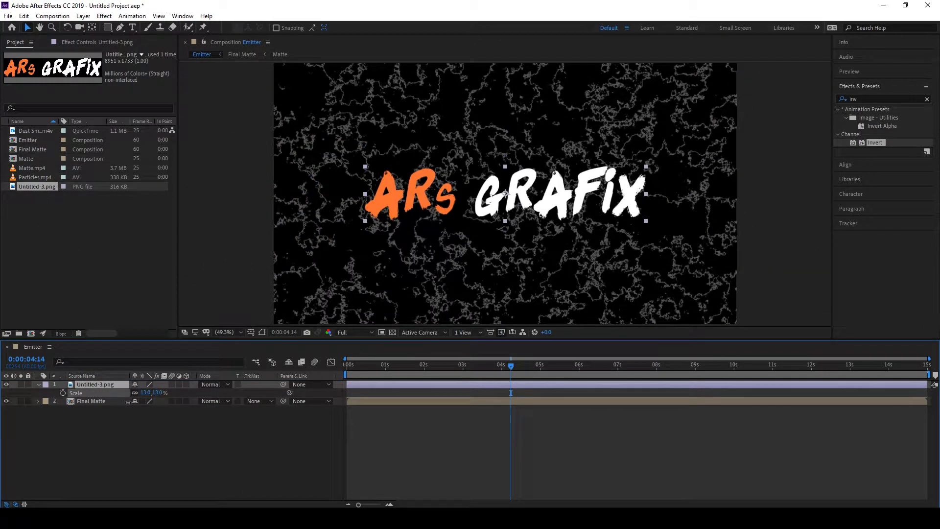
pyautogui.click(158, 393)
pyautogui.write('12')
pyautogui.press('Return')
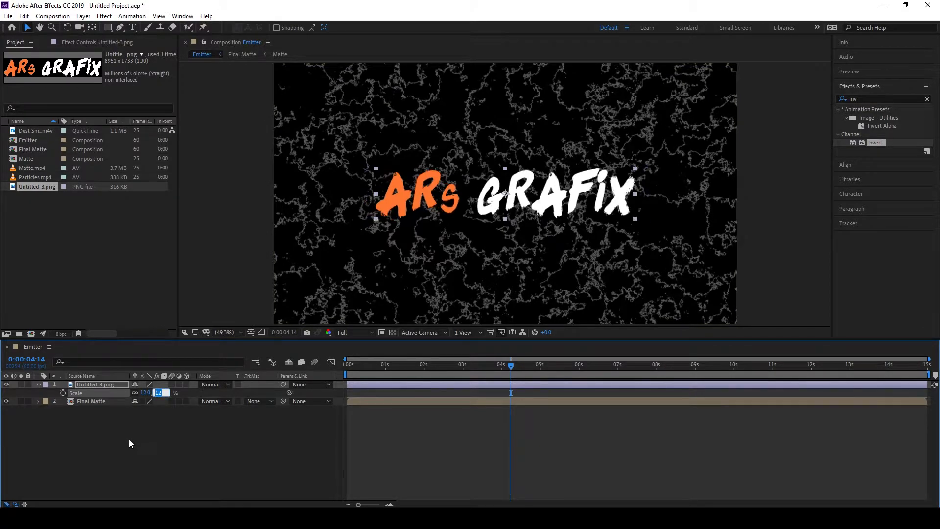
pyautogui.click(86, 384)
pyautogui.press('s')
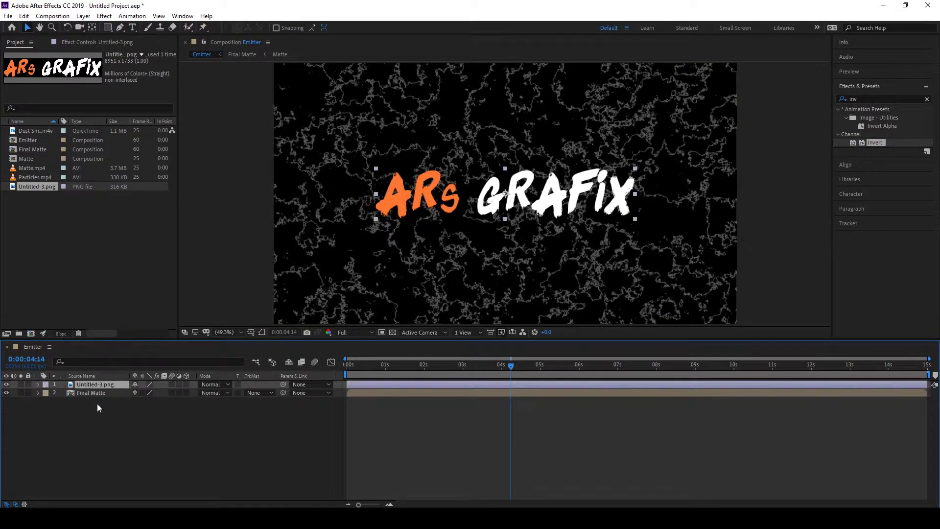
# Step: Pre-compose the Untitled-3.png layer as "Logo"
pyautogui.rightClick(99, 385)
pyautogui.click(123, 344)
pyautogui.write('Logo')
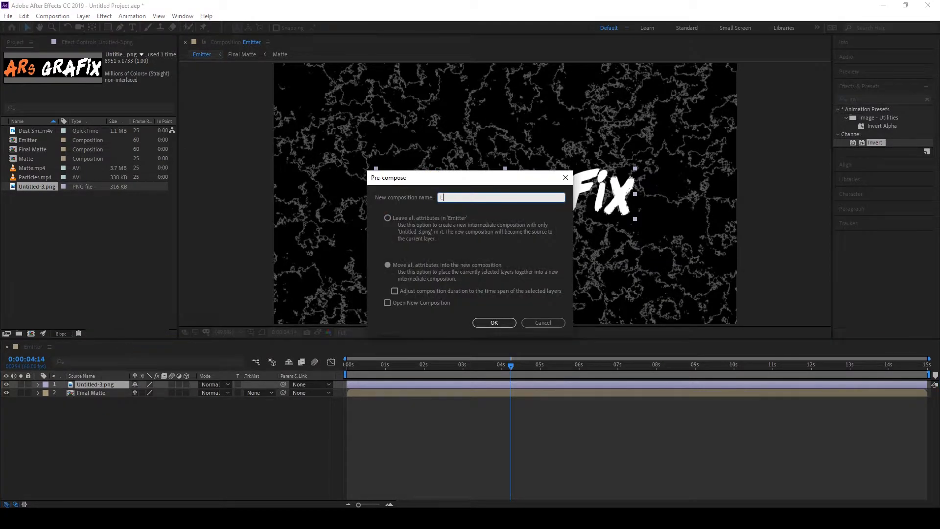
pyautogui.press('Return')
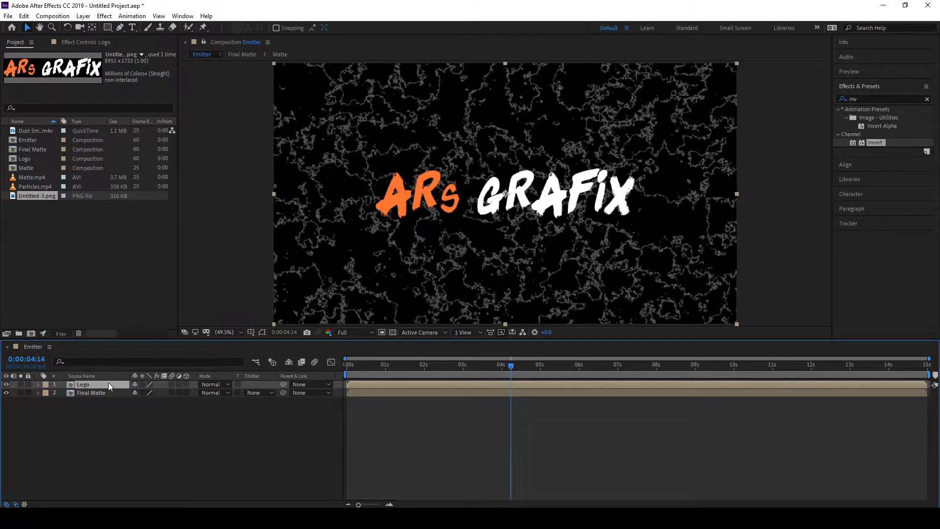
# Step: Move the Logo layer below Final Matte and set its track matte to Luma Matte "Final Matte"
pyautogui.moveTo(107, 385); pyautogui.dragTo(101, 433)
pyautogui.click(253, 393)
pyautogui.click(266, 438)
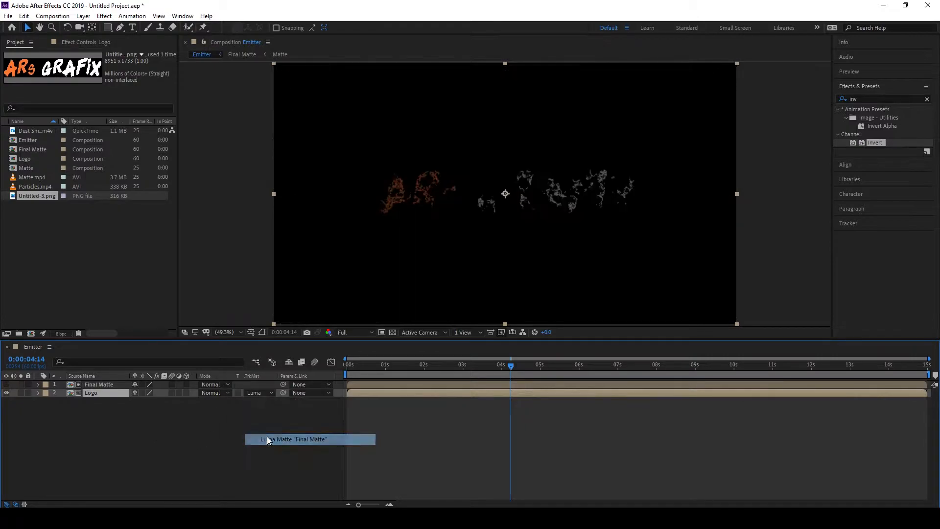
pyautogui.click(343, 463)
# Step: Create a new composition named "Particle Comp" at 1920 x 1080 px, 60 fps, 15 seconds long
pyautogui.click(52, 15)
pyautogui.click(84, 29)
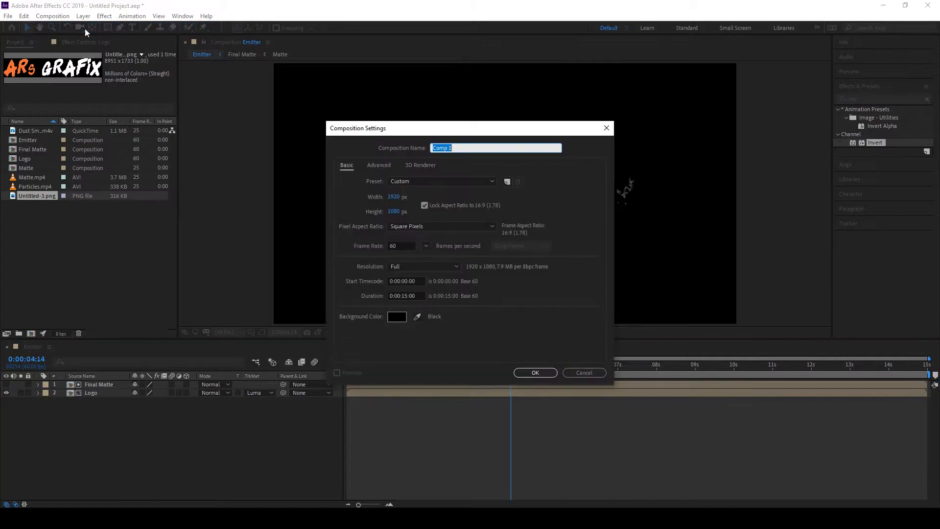
pyautogui.write('Particle Comp')
pyautogui.click(526, 375)
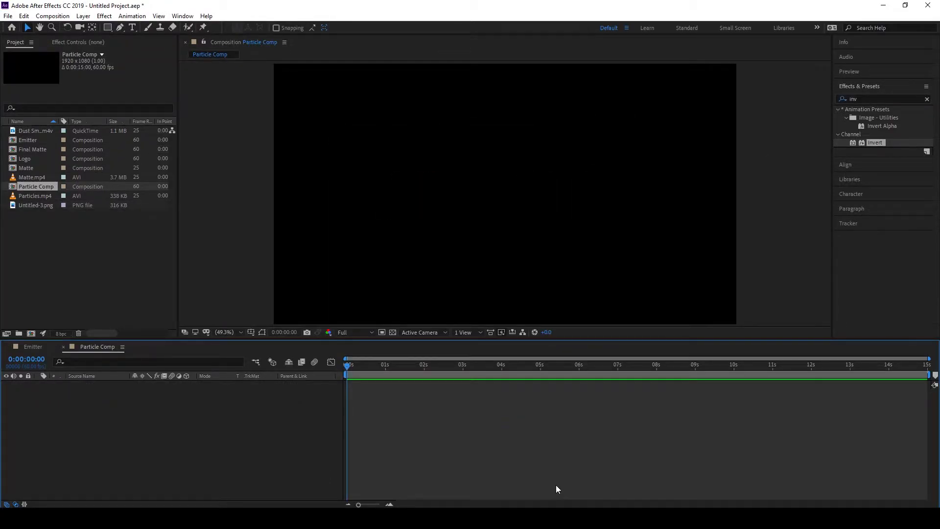
# Step: Add the Emitter composition to Particle Comp as a 3D layer and move the current time to 0:00:05:02
pyautogui.moveTo(29, 140); pyautogui.dragTo(67, 392)
pyautogui.click(186, 385)
pyautogui.moveTo(348, 365); pyautogui.dragTo(542, 367)
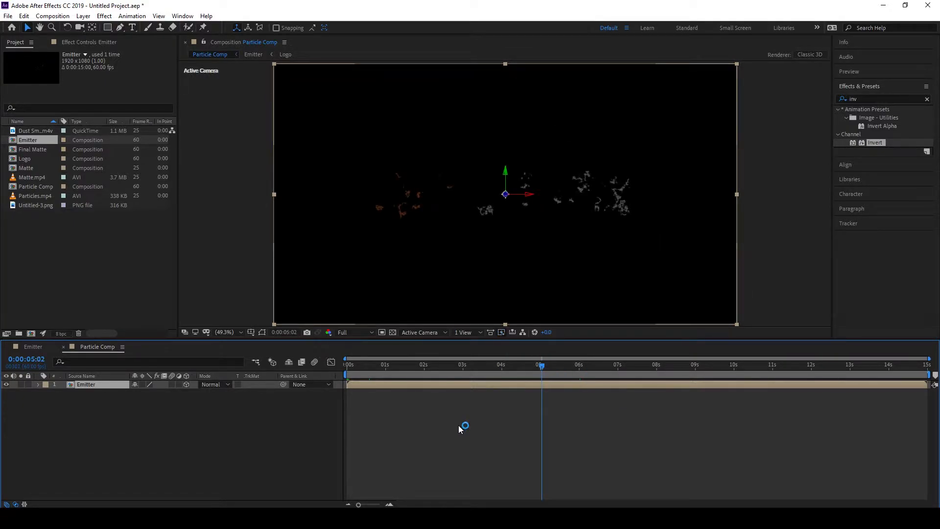
# Step: Create a black 1920 x 1080 px solid named "Particle" in Particle Comp
pyautogui.rightClick(139, 426)
pyautogui.rightClick(166, 430)
pyautogui.moveTo(194, 325)
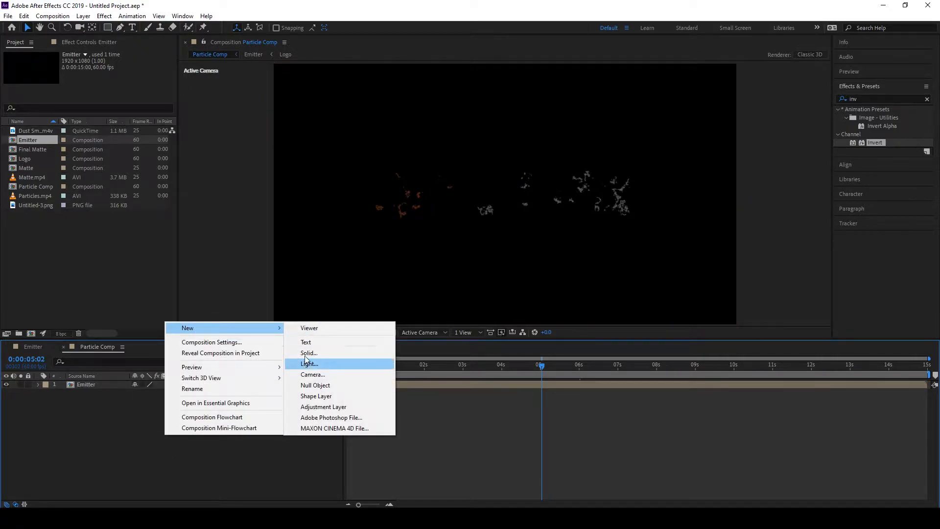
pyautogui.click(399, 361)
pyautogui.write('Particle')
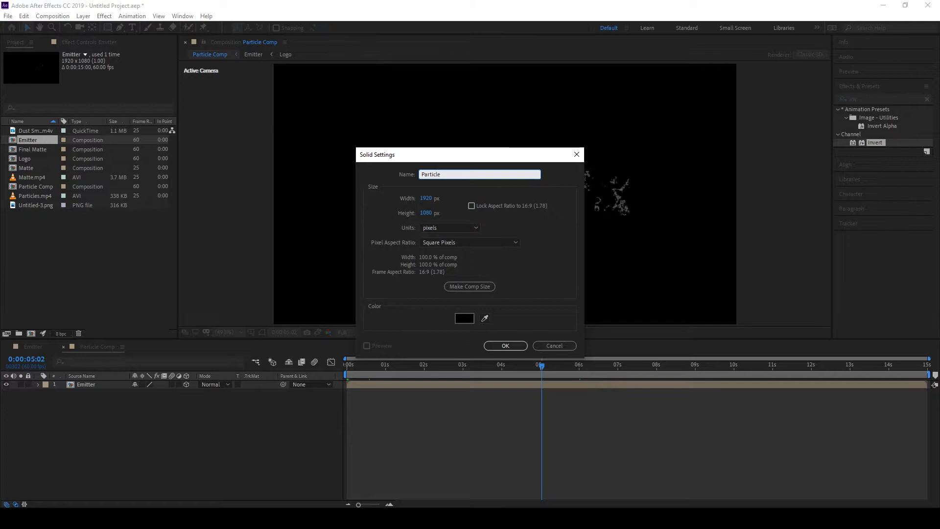
pyautogui.click(497, 347)
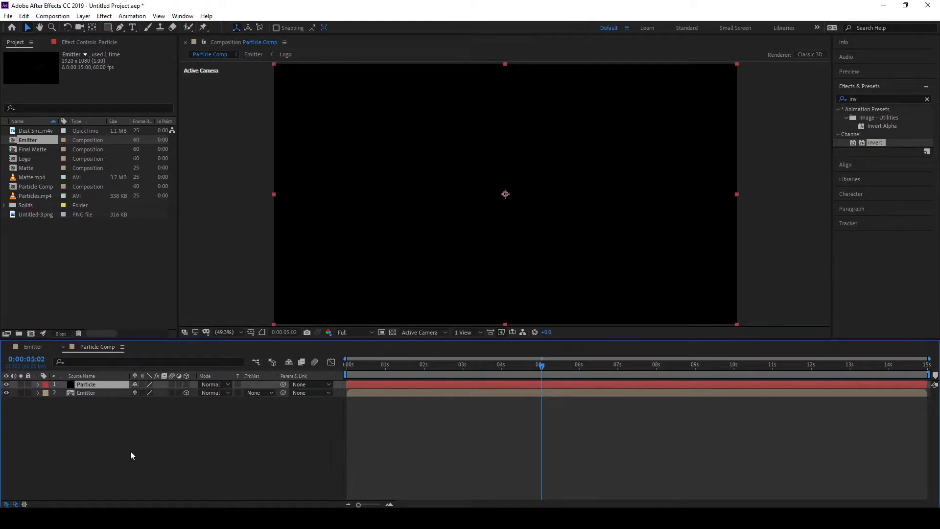
# Step: Apply the Trapcode Particular effect to the Particle solid and collapse its Designer section
pyautogui.click(105, 16)
pyautogui.moveTo(142, 246)
pyautogui.click(261, 301)
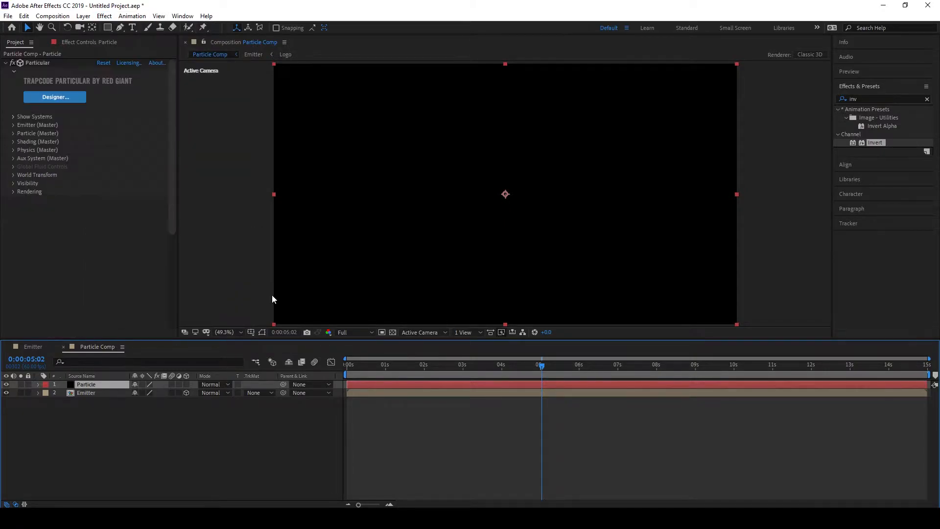
pyautogui.click(14, 71)
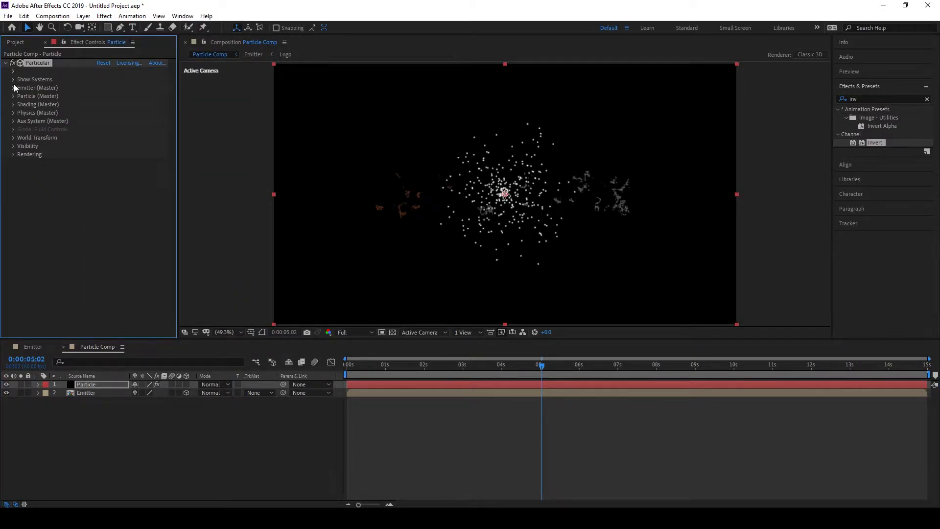
# Step: Set the Emitter Type in Particular's Emitter (Master) settings to Layer
pyautogui.click(13, 88)
pyautogui.click(114, 112)
pyautogui.click(122, 182)
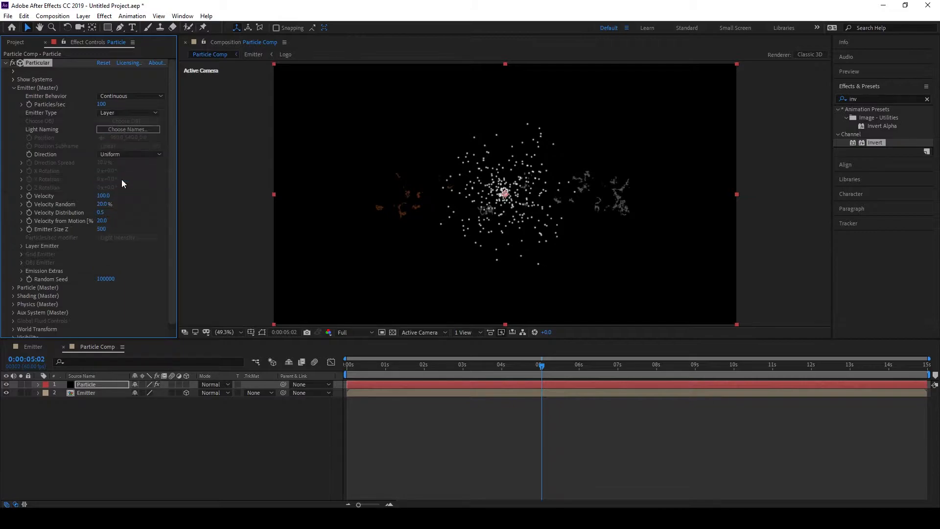
# Step: Save the project to the Desktop as "ARs Grafix"
pyautogui.click(8, 16)
pyautogui.moveTo(37, 116)
pyautogui.click(194, 113)
pyautogui.write('ARs Grafix')
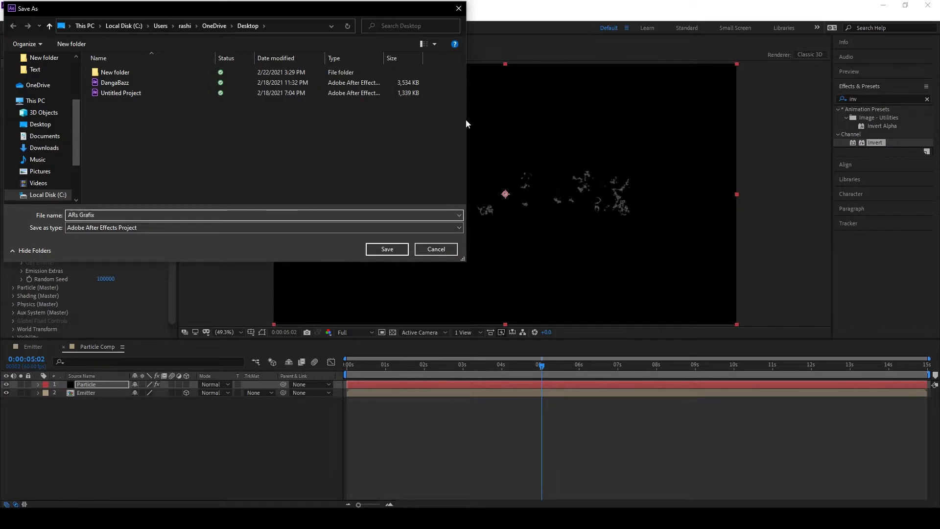
pyautogui.click(387, 250)
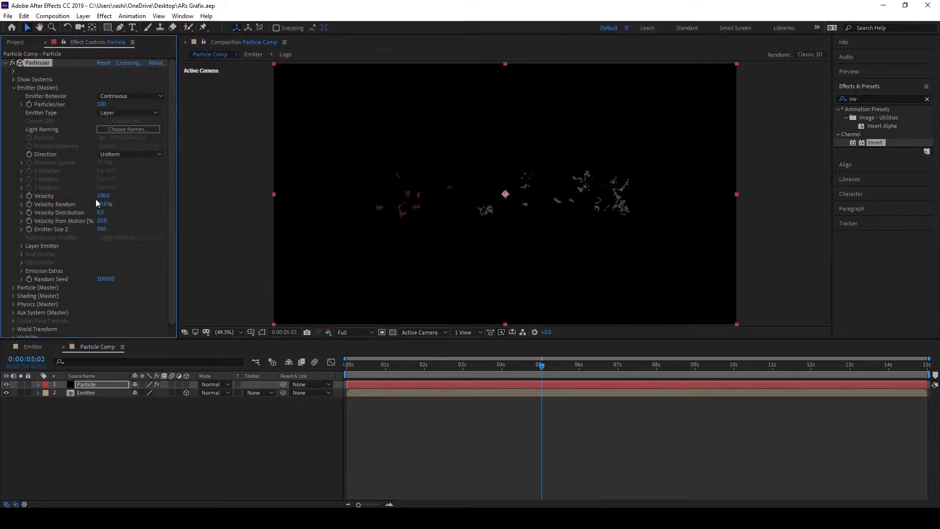
# Step: Set the emitter's Particles/sec to 1000000
pyautogui.click(102, 105)
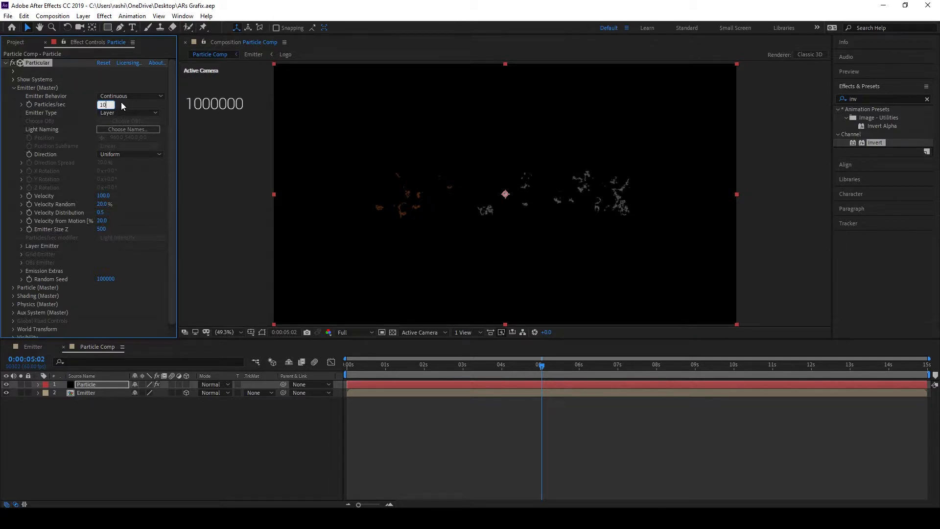
pyautogui.write('1000')
pyautogui.write('0000')
pyautogui.click(132, 106)
pyautogui.click(548, 294)
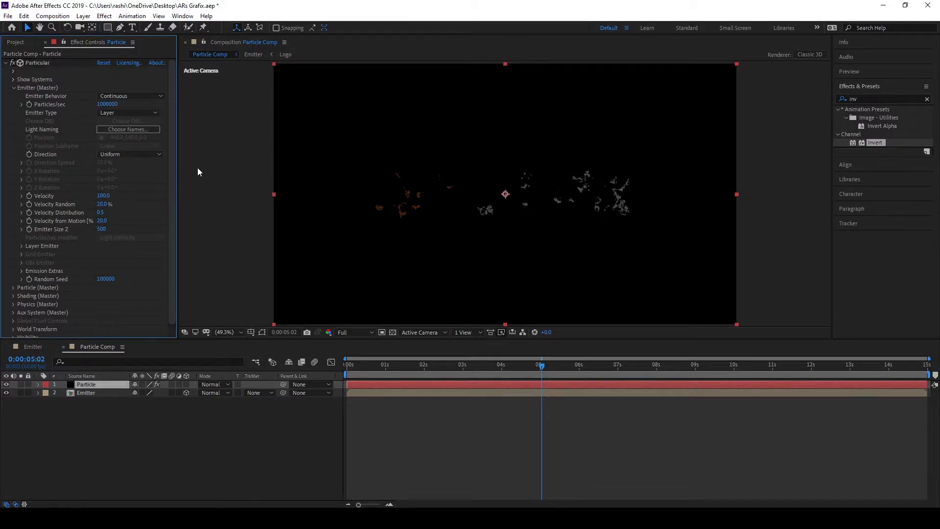
# Step: Set the emitter's Velocity to 0
pyautogui.click(104, 196)
pyautogui.write('0')
pyautogui.click(131, 195)
# Step: Assign the Emitter layer as the source in the Layer Emitter settings and save the project
pyautogui.click(22, 246)
pyautogui.click(109, 254)
pyautogui.click(124, 290)
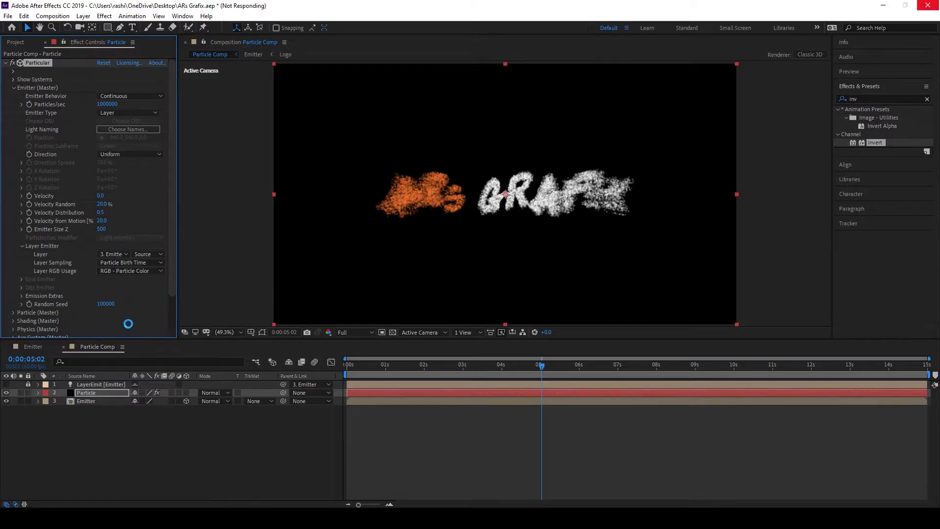
pyautogui.hotkey('ctrl', 's')
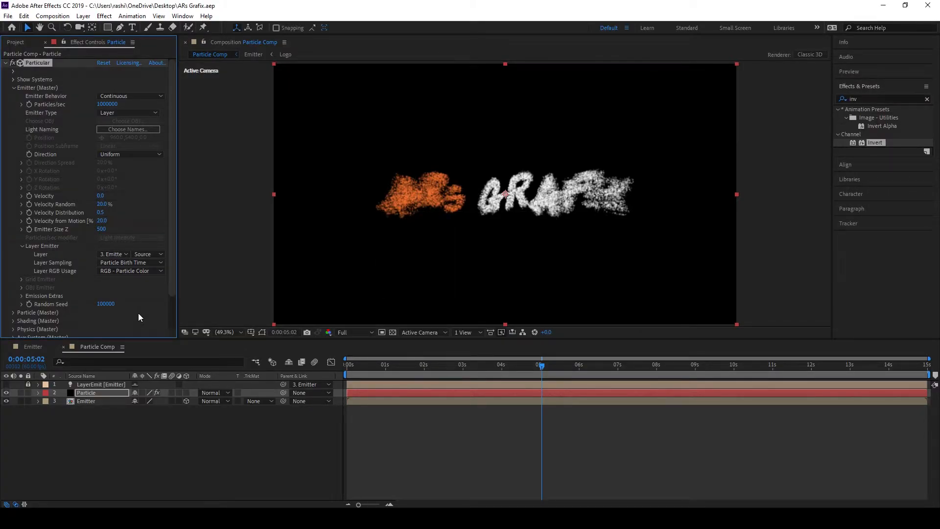
# Step: Set Periodicity Rnd in the Emission Extras to 100% and save the project
pyautogui.scroll(-2, 41, 292)
pyautogui.click(22, 258)
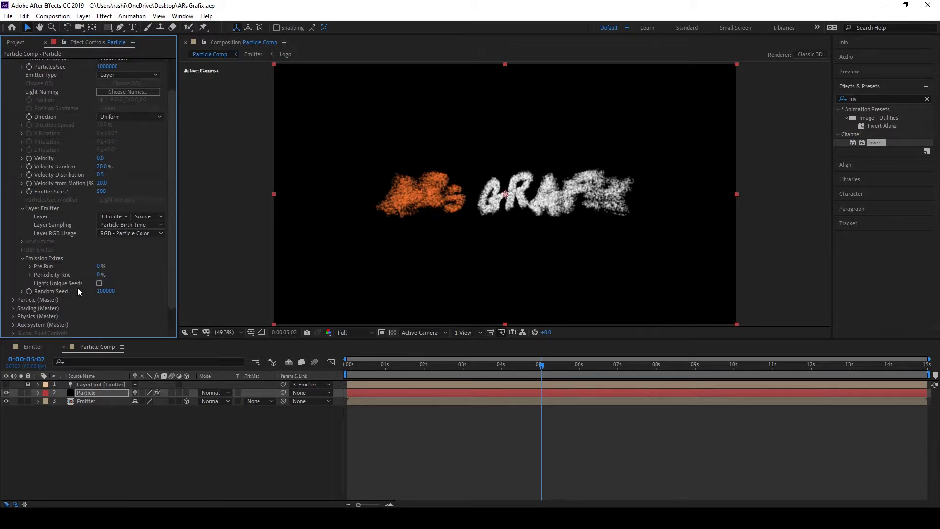
pyautogui.click(101, 275)
pyautogui.write('100')
pyautogui.press('Return')
pyautogui.hotkey('ctrl', 's')
pyautogui.scroll(2, 111, 284)
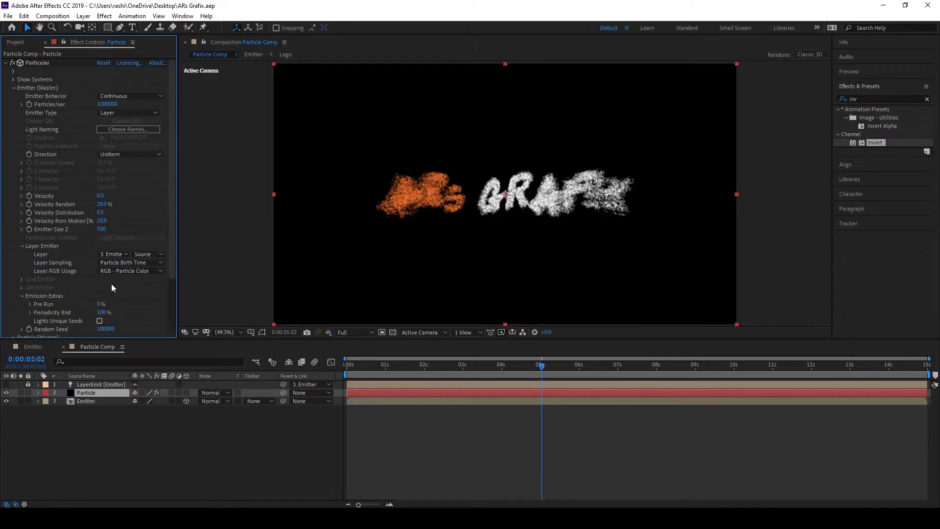
# Step: Collapse the Emitter (Master) settings, set Life in Particle (Master) to 1.3 seconds and save
pyautogui.click(21, 246)
pyautogui.click(15, 90)
pyautogui.click(15, 89)
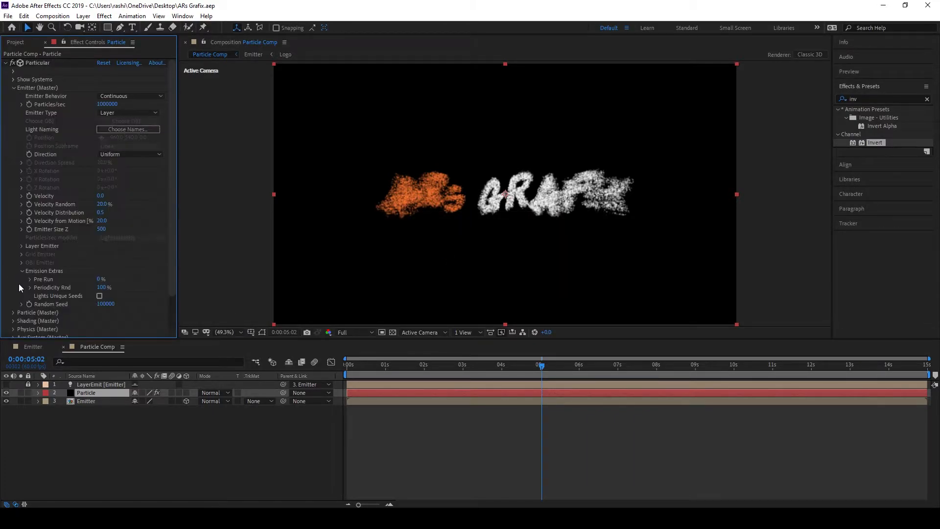
pyautogui.click(15, 88)
pyautogui.click(15, 96)
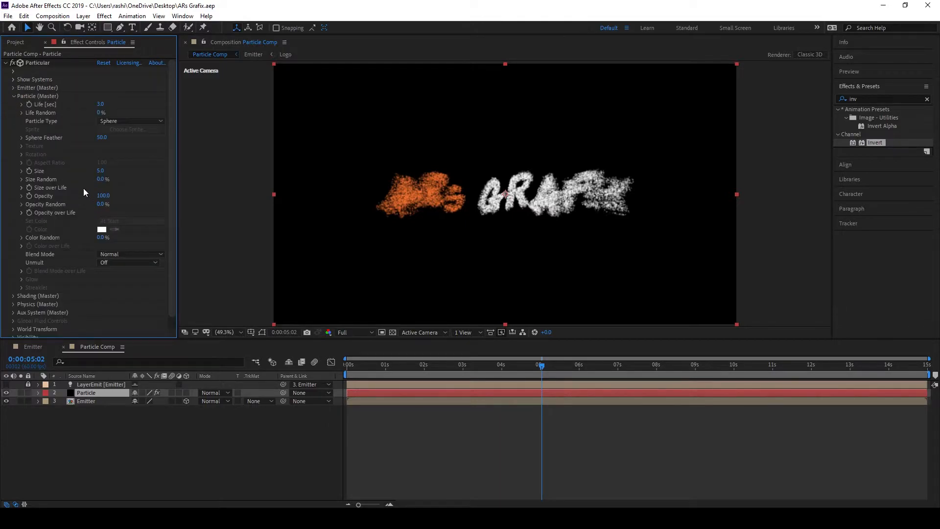
pyautogui.click(100, 104)
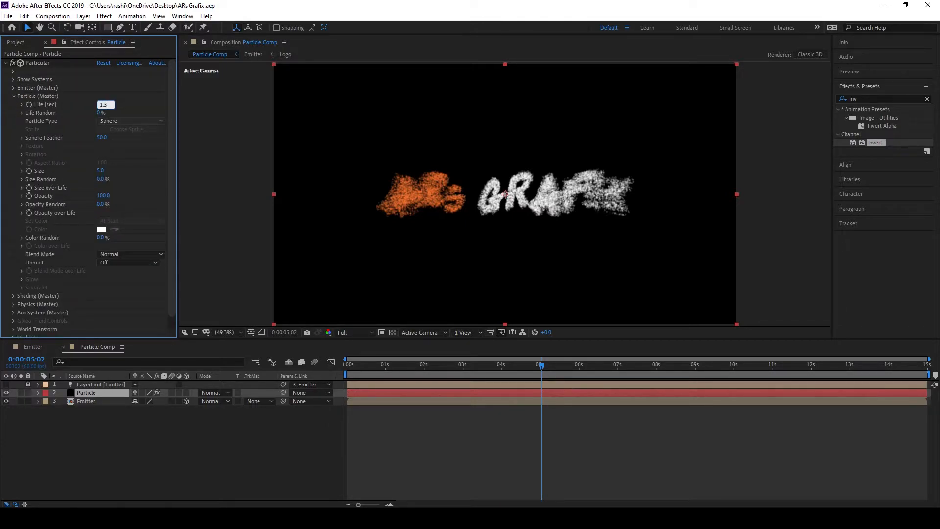
pyautogui.press('Return')
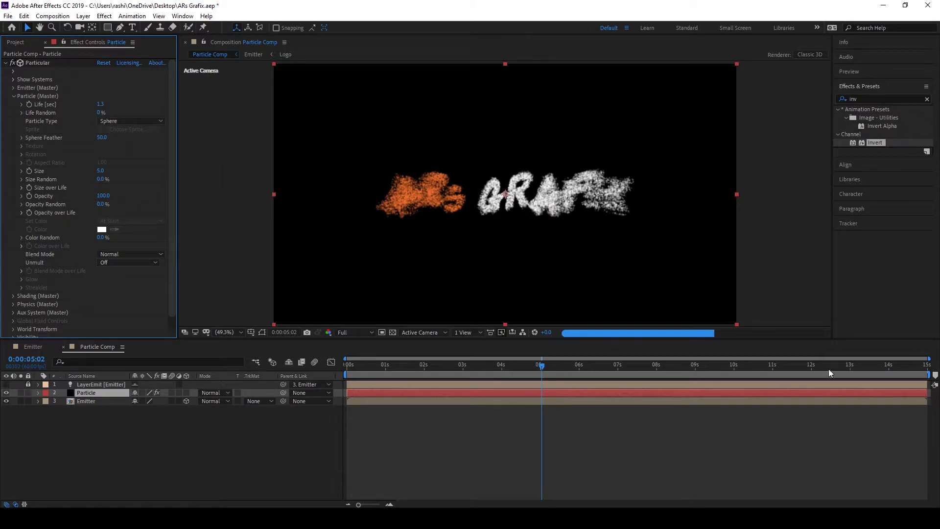
pyautogui.hotkey('ctrl', 's')
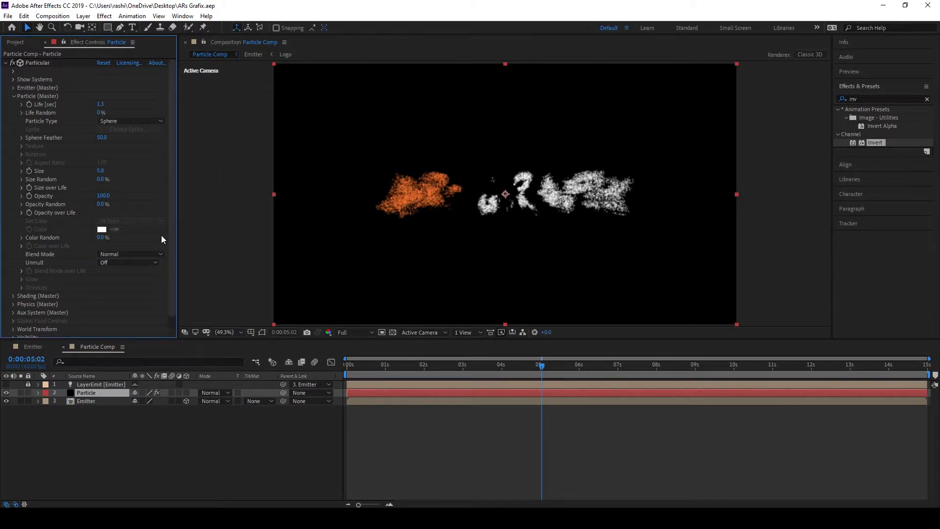
# Step: Set the particle Size to 4 and apply the linear decreasing preset to its Size over Life curve
pyautogui.click(101, 171)
pyautogui.press('Return')
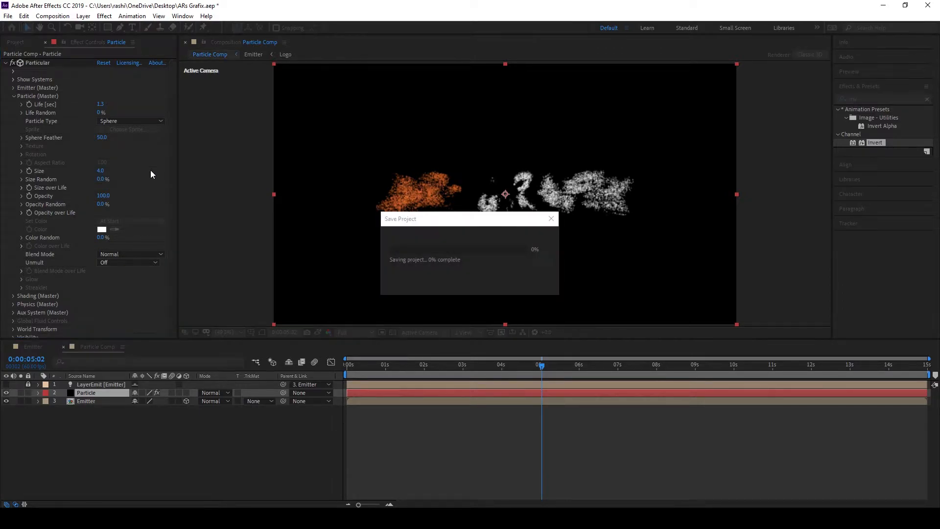
pyautogui.click(21, 187)
pyautogui.moveTo(177, 215); pyautogui.dragTo(192, 213)
pyautogui.click(164, 213)
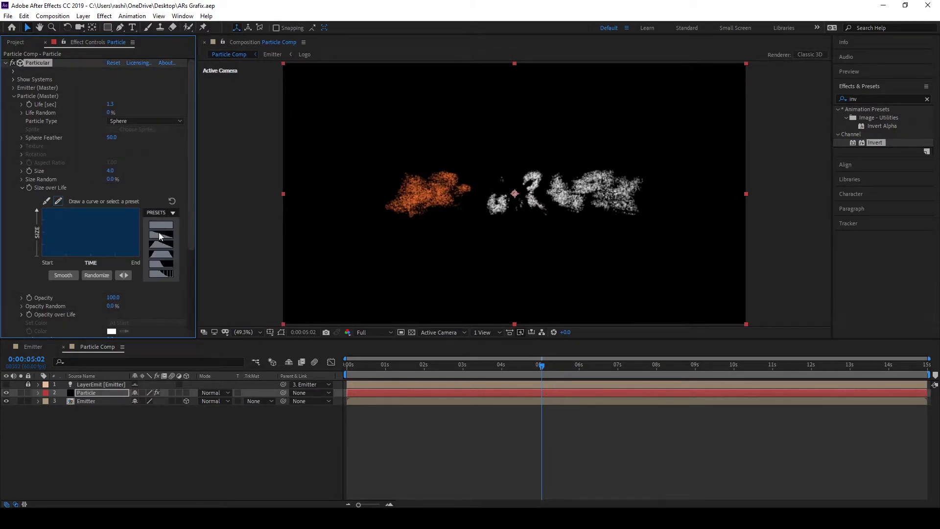
pyautogui.click(160, 236)
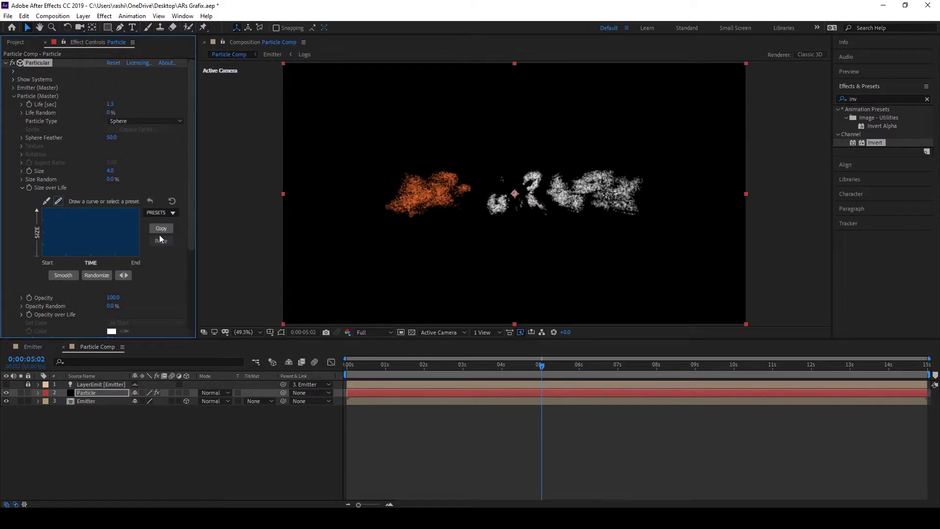
# Step: Apply the linear decreasing preset to the particles' Opacity over Life curve
pyautogui.scroll(-2, 130, 279)
pyautogui.scroll(-3, 129, 275)
pyautogui.click(22, 204)
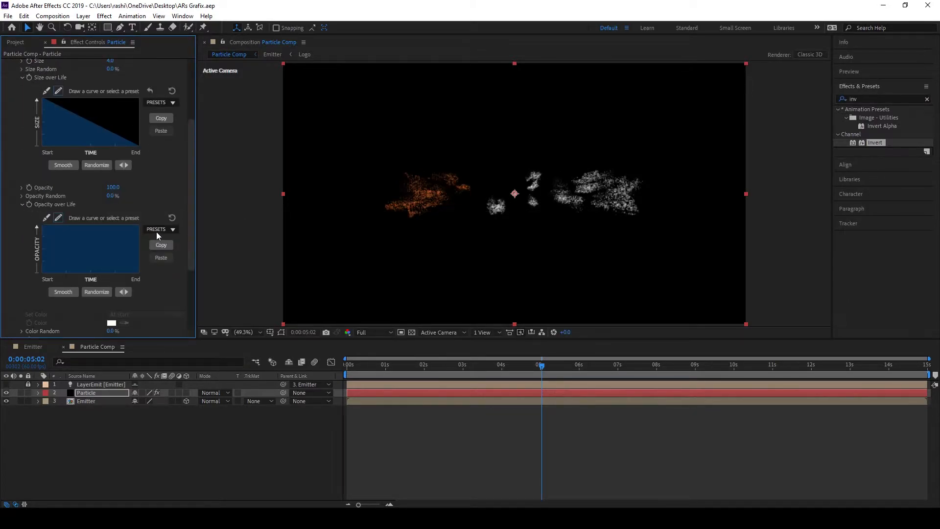
pyautogui.click(157, 232)
pyautogui.click(160, 248)
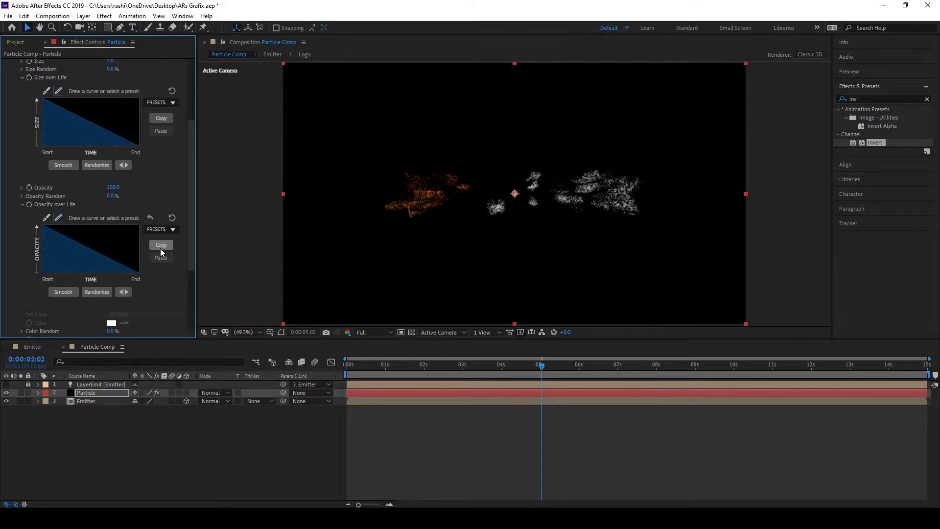
# Step: Collapse the Opacity over Life and Size over Life curves and the Particle (Master) section
pyautogui.scroll(5, 78, 240)
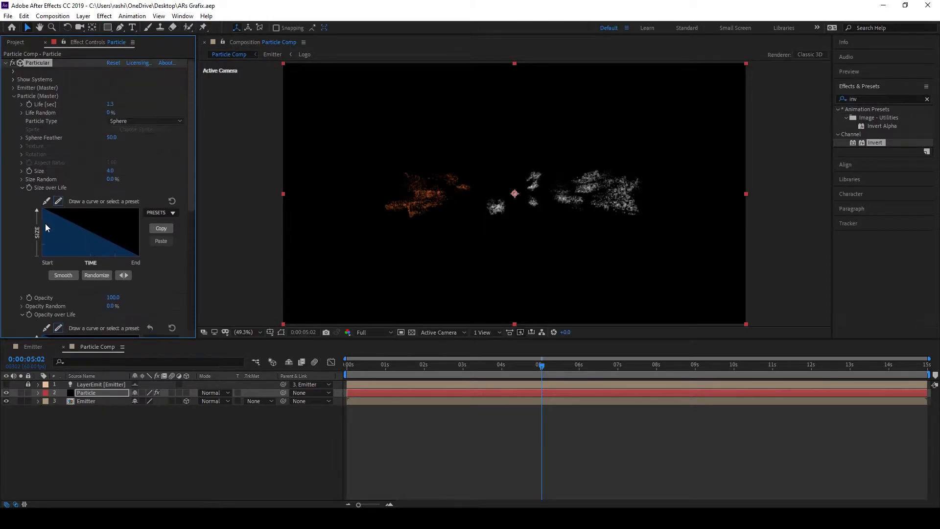
pyautogui.scroll(-4, 64, 236)
pyautogui.click(21, 226)
pyautogui.scroll(1, 22, 226)
pyautogui.scroll(2, 21, 225)
pyautogui.click(22, 166)
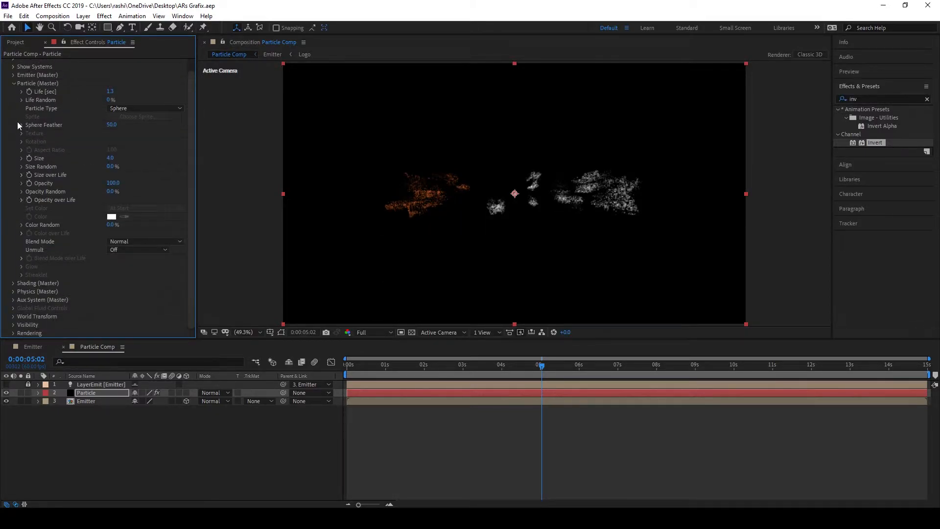
pyautogui.click(14, 84)
# Step: Turn on Shadowlet for Main and Shadowlet for Aux in the Shading (Master) settings and save the project
pyautogui.click(13, 104)
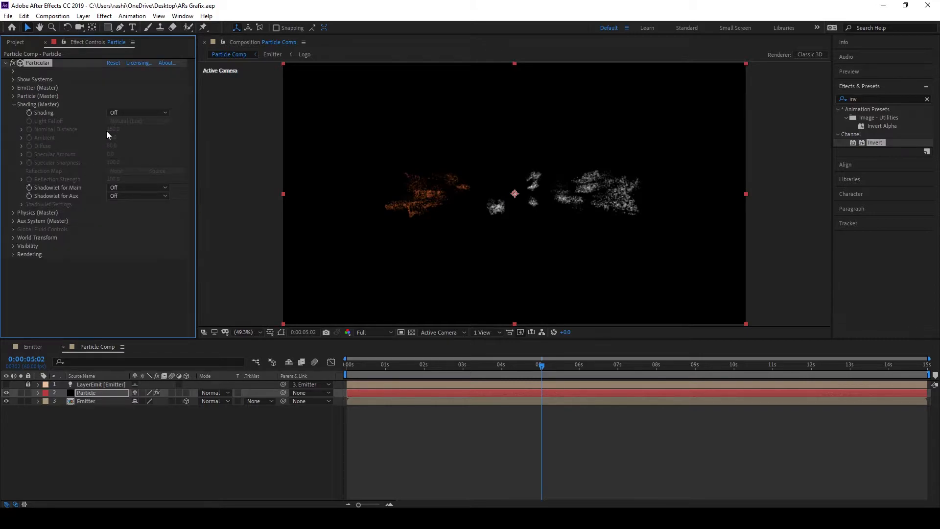
pyautogui.click(138, 196)
pyautogui.click(138, 210)
pyautogui.click(134, 196)
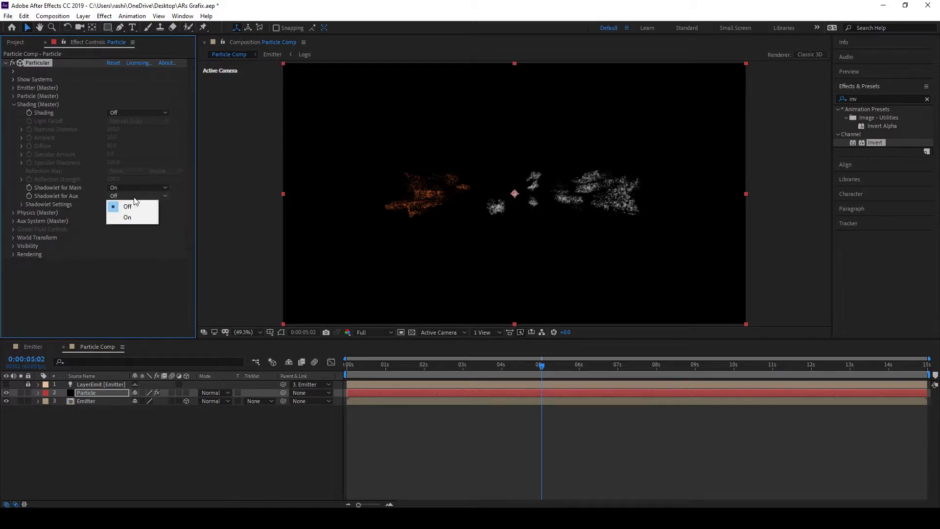
pyautogui.click(129, 218)
pyautogui.hotkey('ctrl', 's')
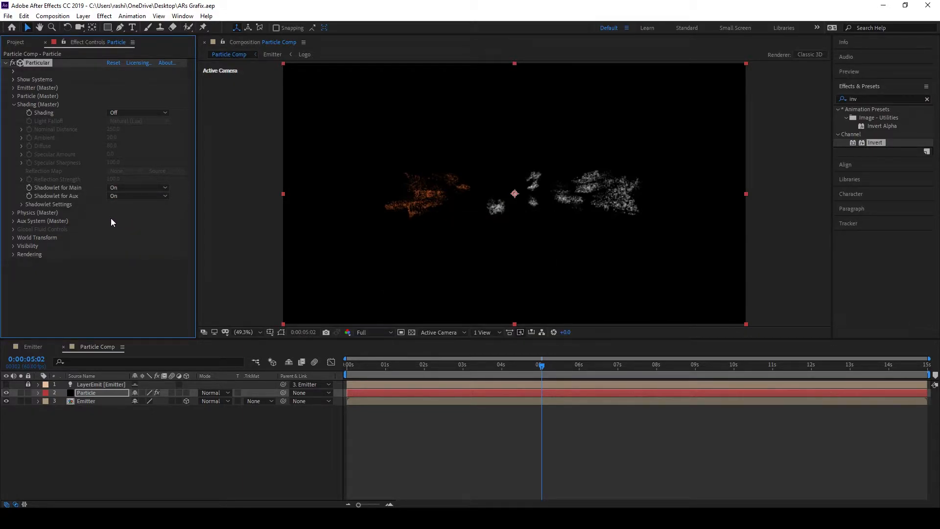
pyautogui.click(14, 104)
# Step: Expand the Air settings in Physics (Master) and set the Physics Time Factor to 1.1
pyautogui.click(13, 113)
pyautogui.click(21, 146)
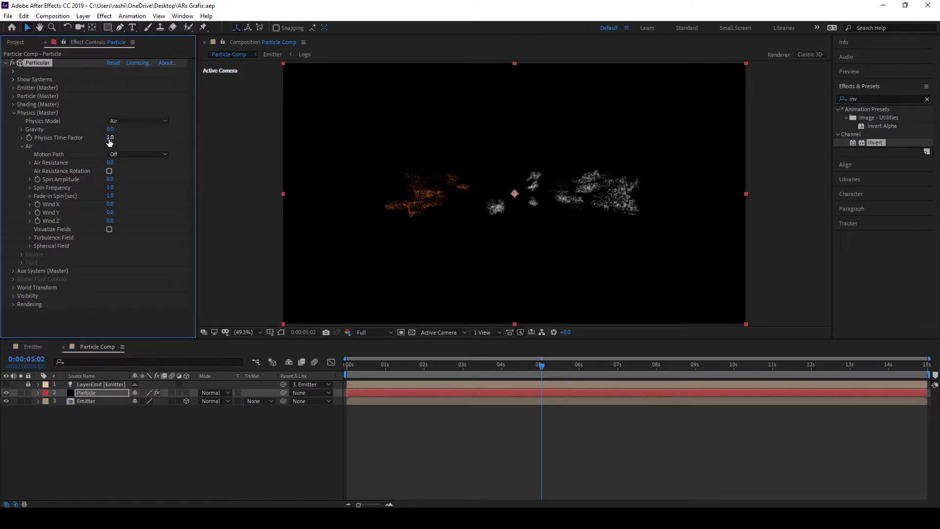
pyautogui.write('1.1')
pyautogui.click(139, 136)
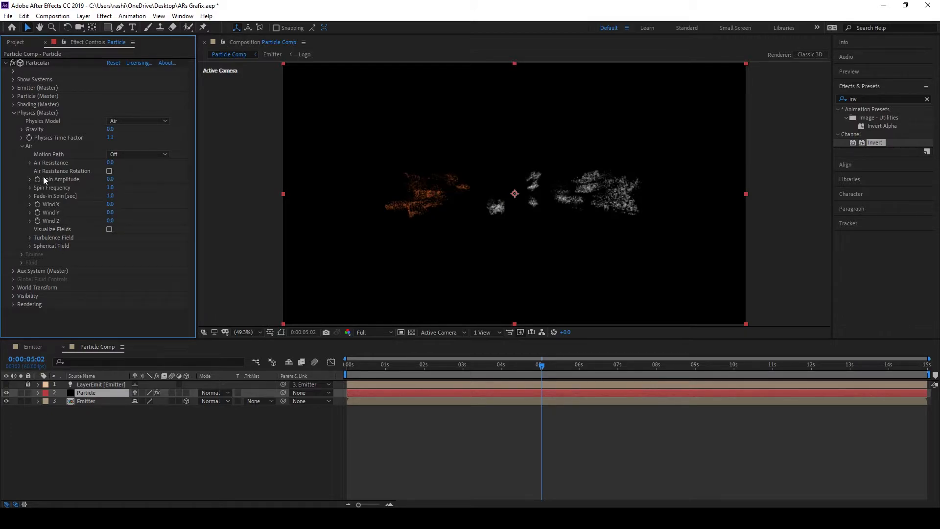
# Step: Set Wind X to 100 and Wind Y to -50 in the Air settings, saving the project
pyautogui.click(110, 204)
pyautogui.write('100')
pyautogui.click(143, 201)
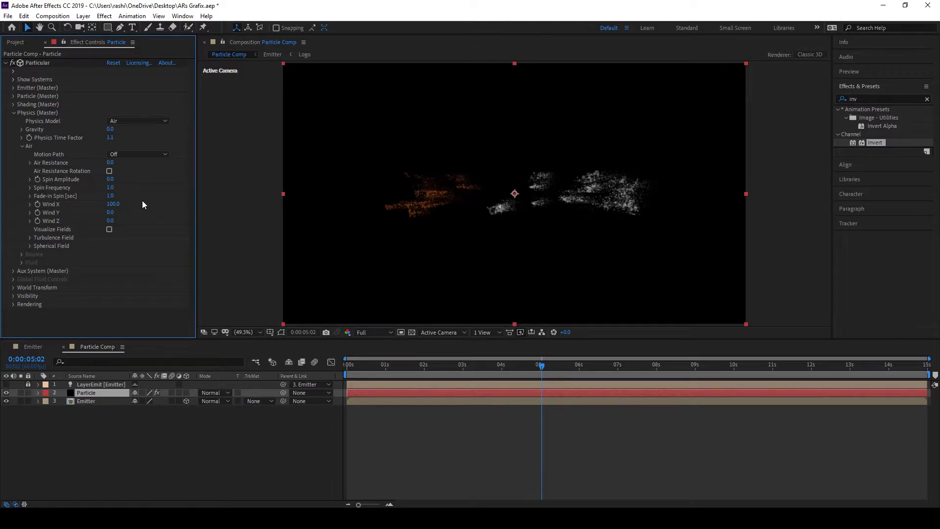
pyautogui.click(110, 214)
pyautogui.write('-50')
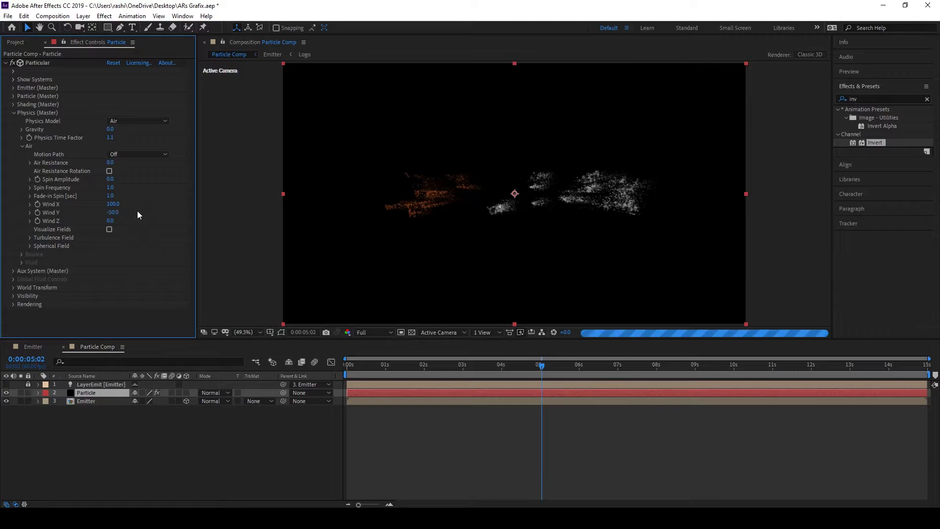
pyautogui.hotkey('ctrl', 's')
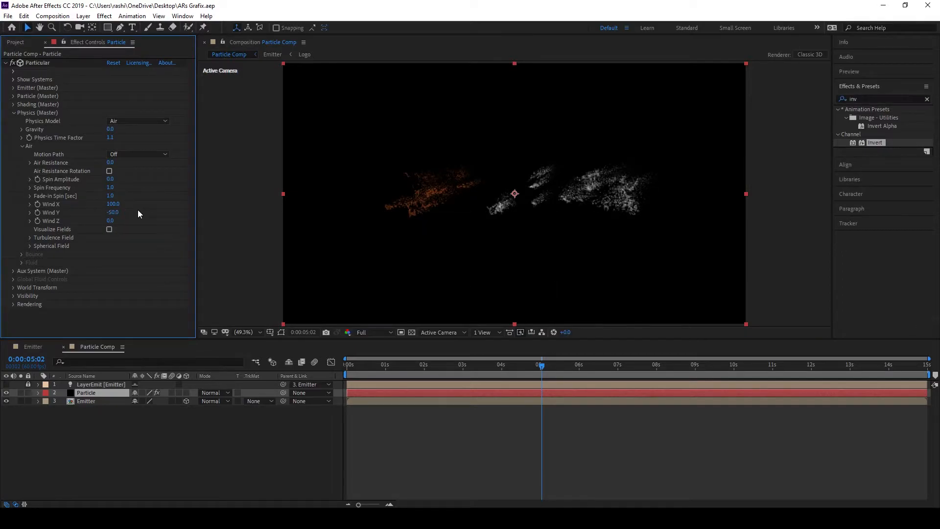
# Step: Set the Turbulence Field's Affect Position to 100 and save the project
pyautogui.click(30, 238)
pyautogui.scroll(-2, 129, 264)
pyautogui.click(110, 211)
pyautogui.write('100')
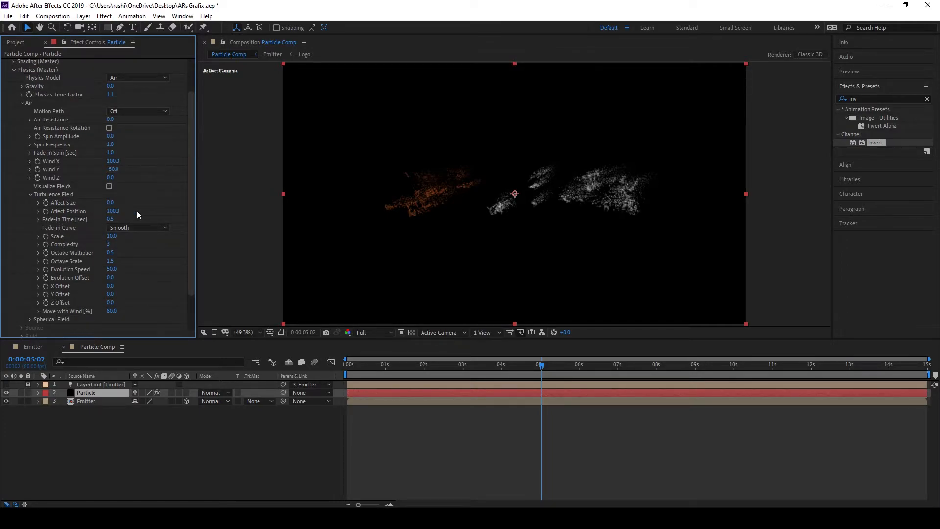
pyautogui.hotkey('ctrl', 's')
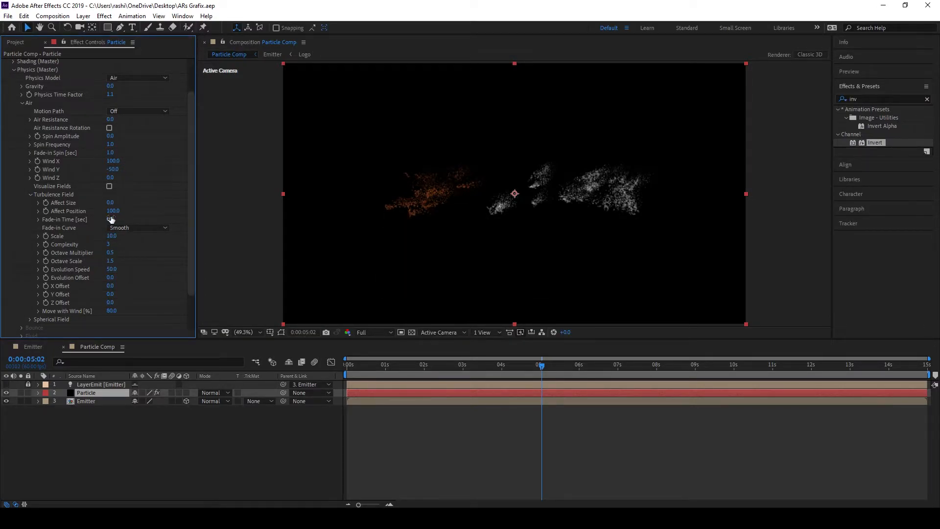
# Step: Set the Turbulence Field's Fade-in Time to 0.1 seconds and its Scale to 6
pyautogui.click(111, 219)
pyautogui.write('0.1')
pyautogui.press('Return')
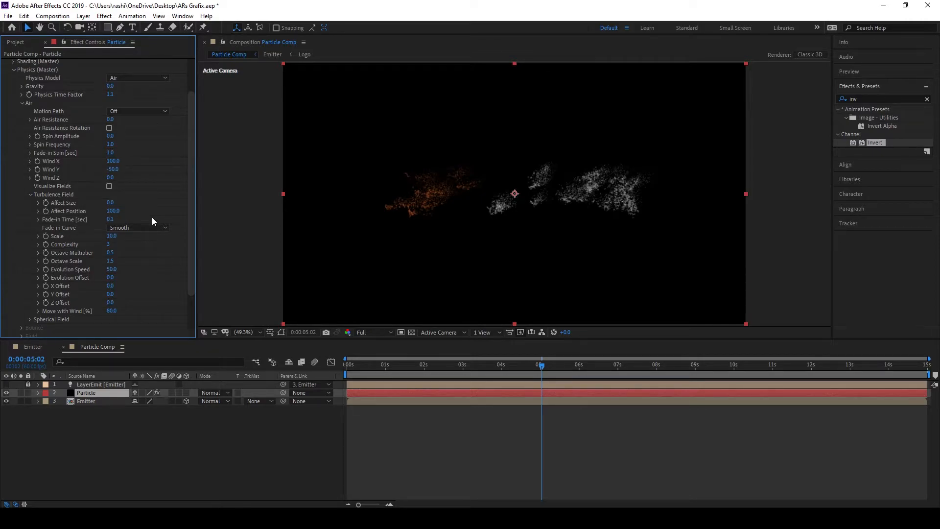
pyautogui.click(111, 236)
pyautogui.write('6')
pyautogui.press('Return')
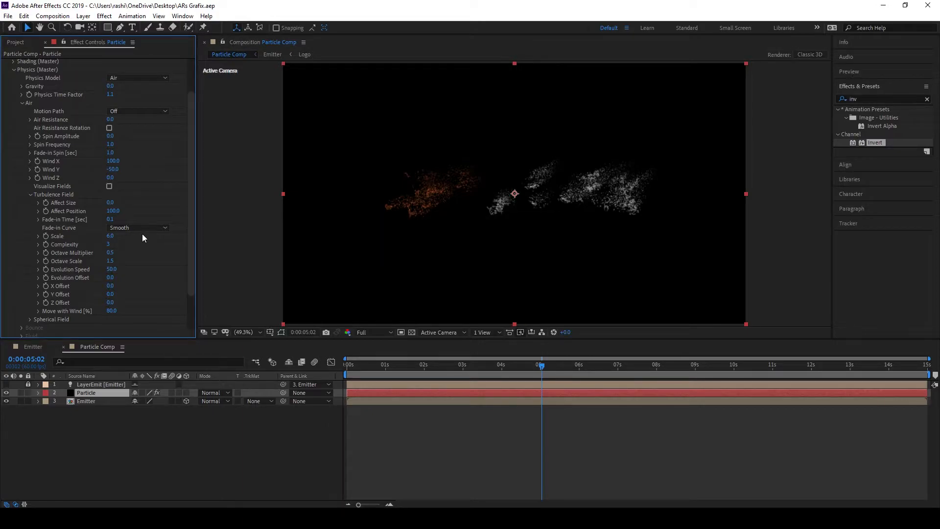
# Step: Set the Turbulence Field's Move with Wind to 200% and save the project
pyautogui.click(112, 311)
pyautogui.write('200')
pyautogui.press('Return')
pyautogui.hotkey('ctrl', 's')
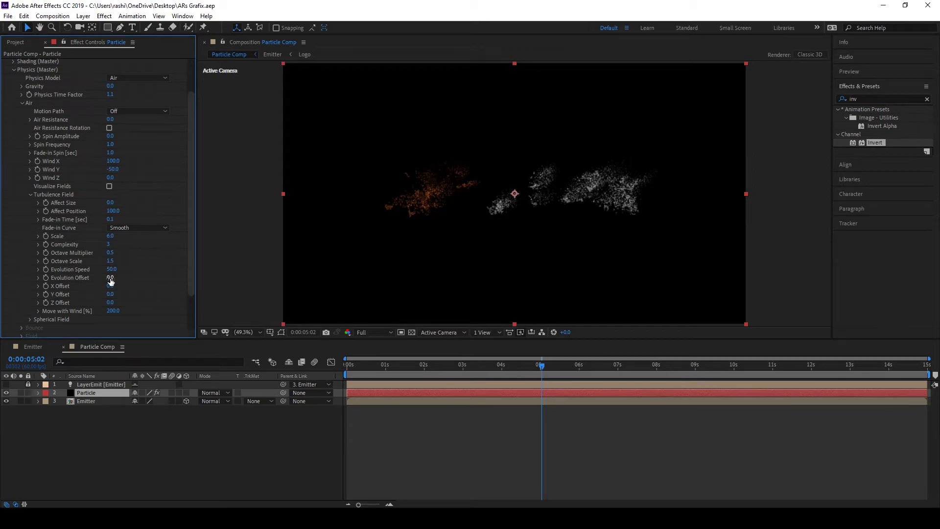
# Step: Collapse the Turbulence Field, Air and Physics (Master) sections of the Particular effect
pyautogui.click(30, 195)
pyautogui.click(22, 148)
pyautogui.click(14, 113)
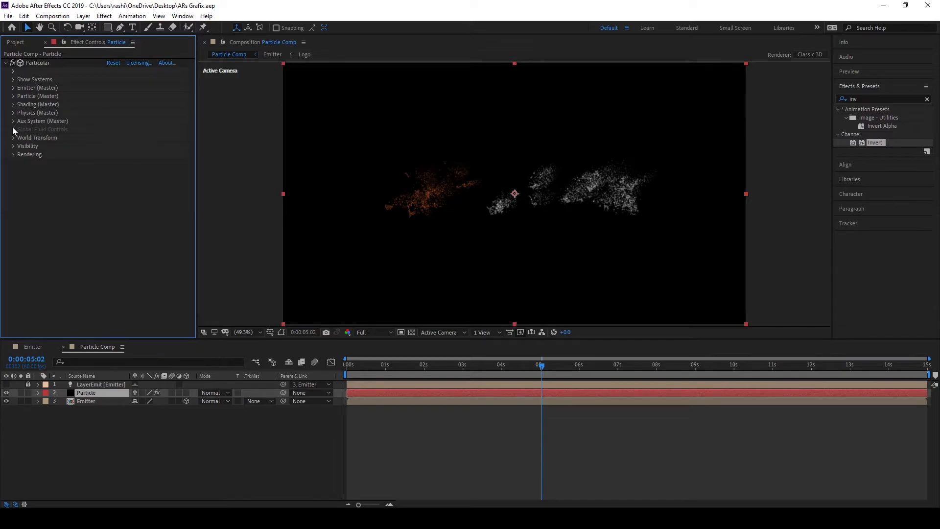
# Step: Set Particular's Aux System to emit Continuously at 5 particles per second
pyautogui.click(13, 120)
pyautogui.click(116, 109)
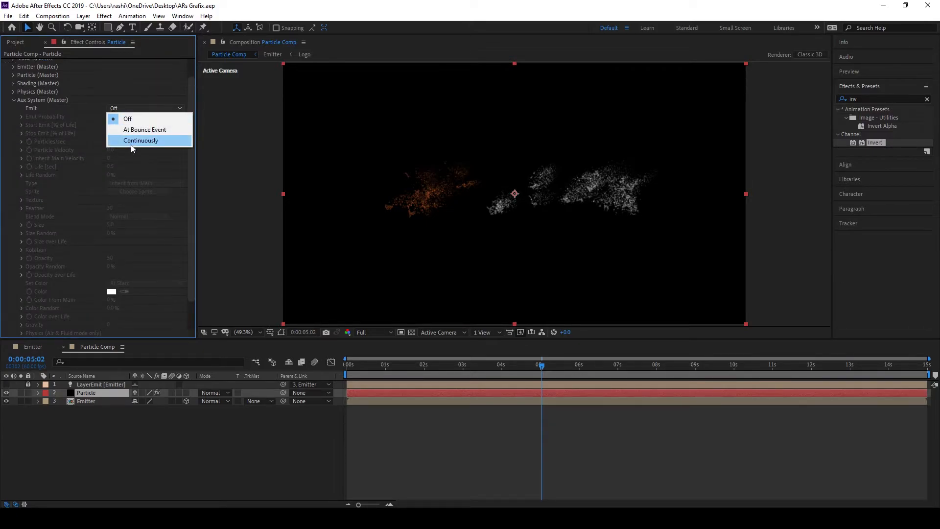
pyautogui.click(132, 145)
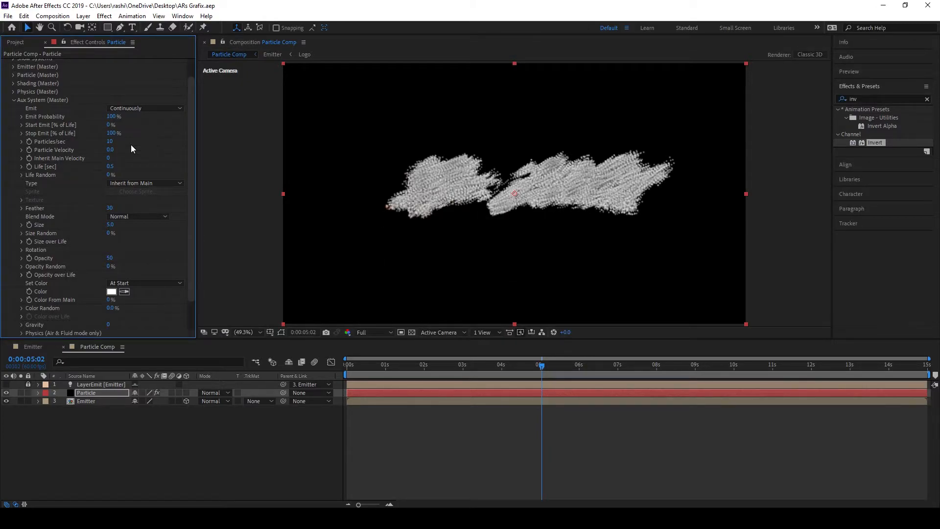
pyautogui.click(109, 141)
pyautogui.write('5')
pyautogui.press('Return')
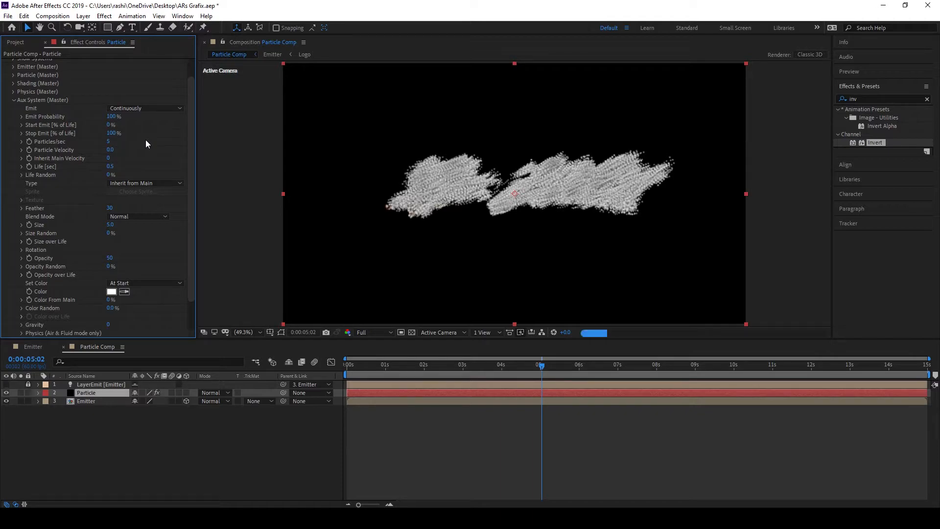
pyautogui.press('Tab')
# Step: Set the Aux System's Life to 2 seconds and its Size to 1
pyautogui.click(110, 167)
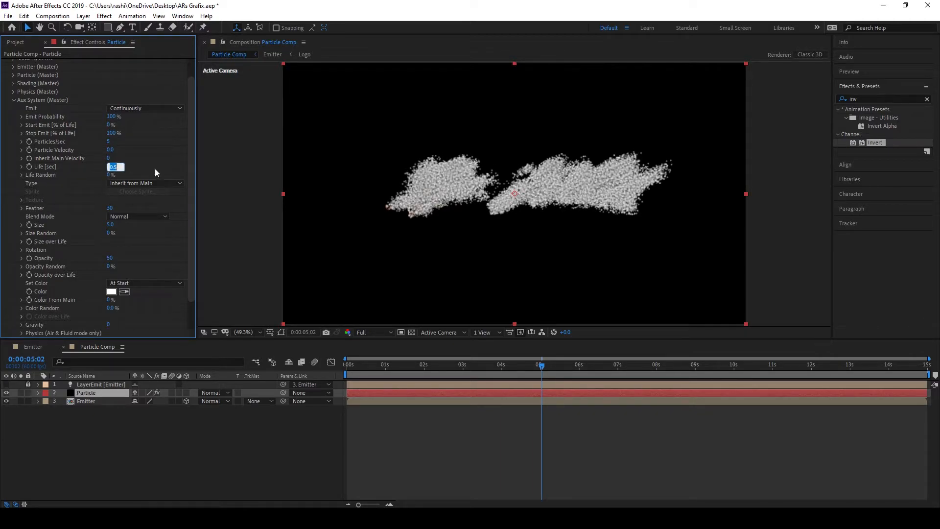
pyautogui.write('2')
pyautogui.press('Return')
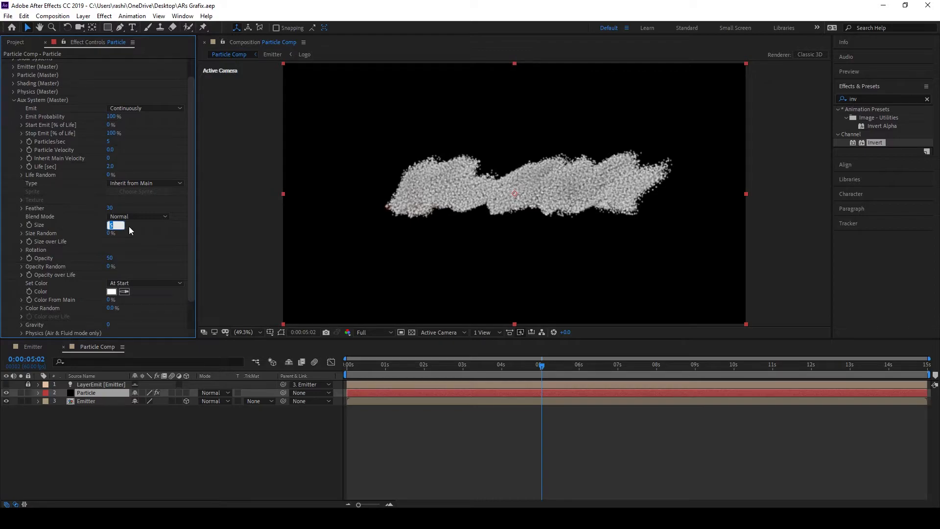
pyautogui.write('1')
pyautogui.press('Return')
# Step: Set the Aux System's Color From Main to 100%
pyautogui.scroll(-3, 142, 227)
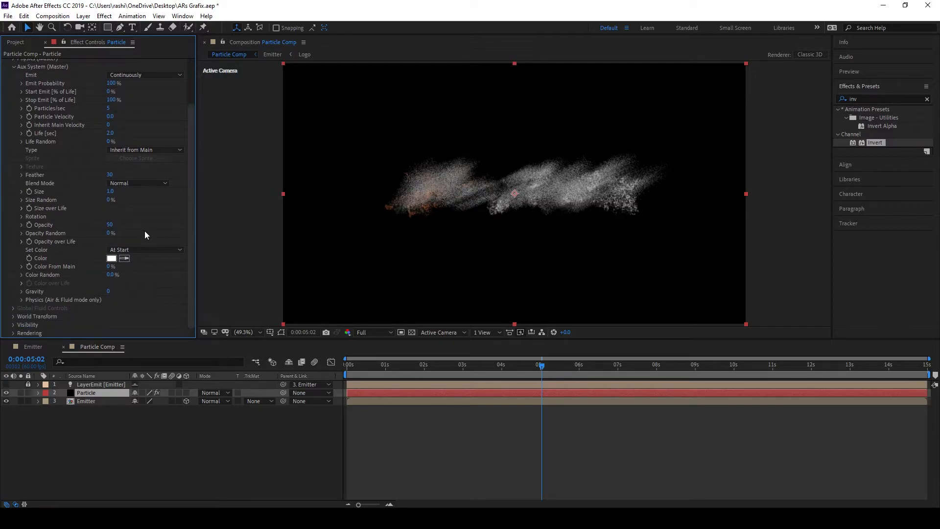
pyautogui.click(111, 266)
pyautogui.write('100')
pyautogui.press('Return')
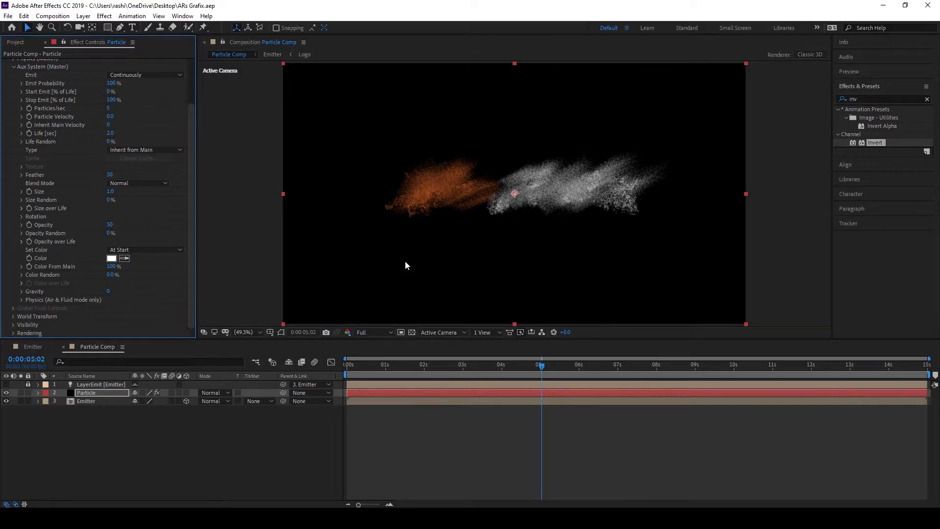
# Step: Apply the linear descending curve preset to the Aux System's Size over Life and Opacity over Life, and save the project
pyautogui.click(21, 209)
pyautogui.click(149, 234)
pyautogui.click(155, 257)
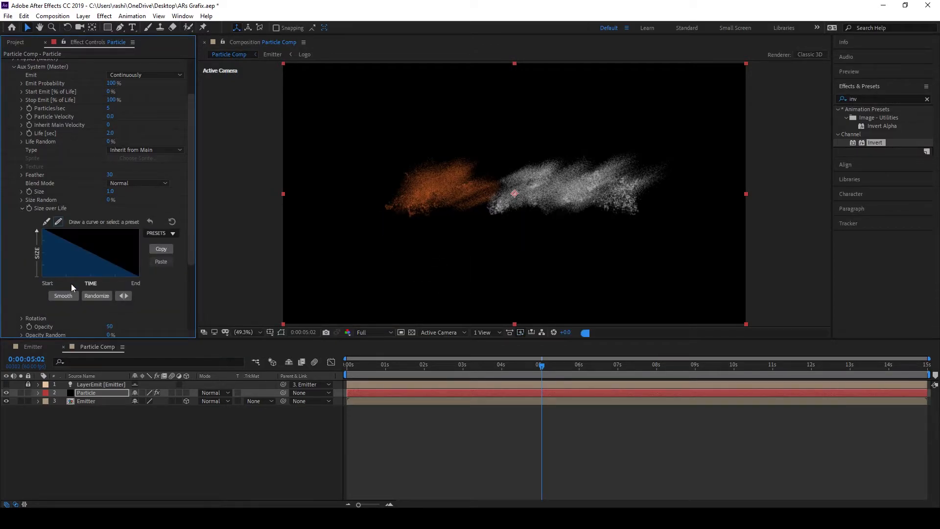
pyautogui.scroll(-4, 72, 284)
pyautogui.click(23, 255)
pyautogui.scroll(-1, 29, 254)
pyautogui.click(162, 256)
pyautogui.click(162, 277)
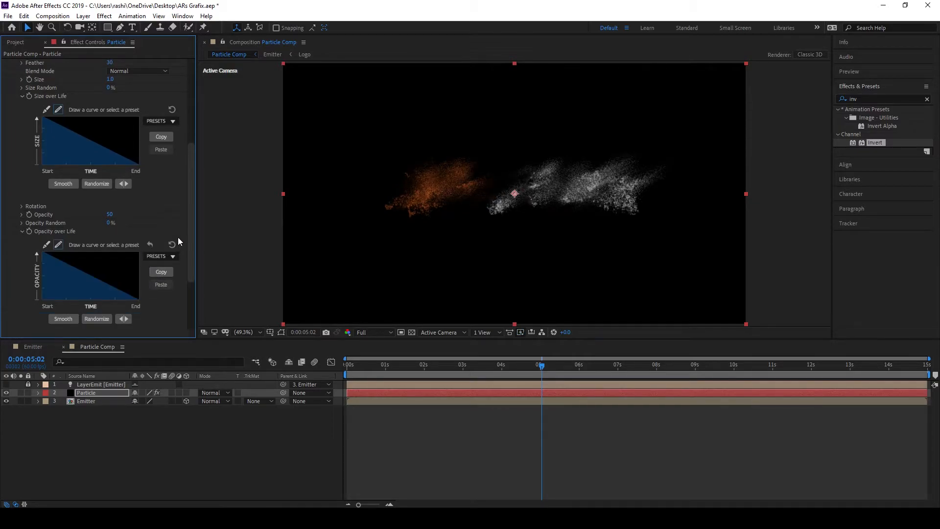
pyautogui.hotkey('ctrl', 's')
# Step: In the Aux System's physics settings, set Wind Affect to 100% and Turbulence Position to 200
pyautogui.scroll(-3, 92, 277)
pyautogui.click(22, 299)
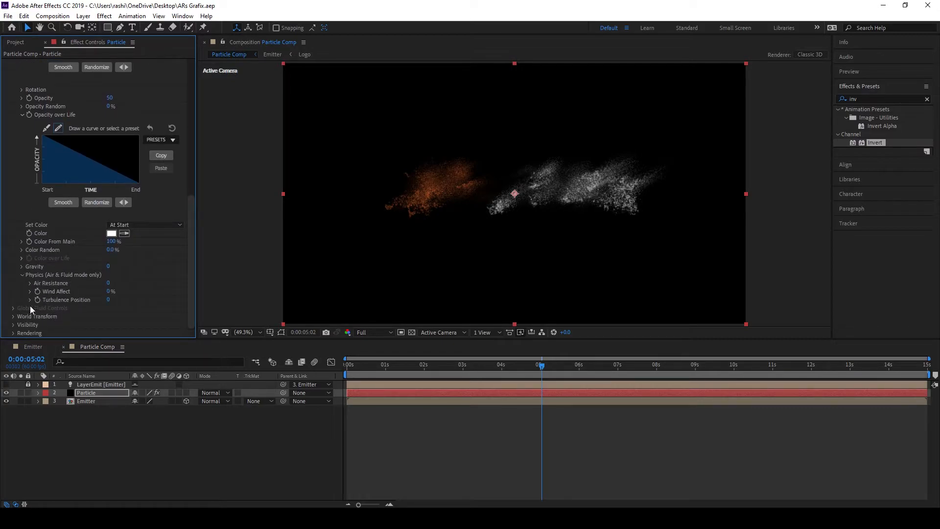
pyautogui.click(108, 291)
pyautogui.write('100')
pyautogui.press('Return')
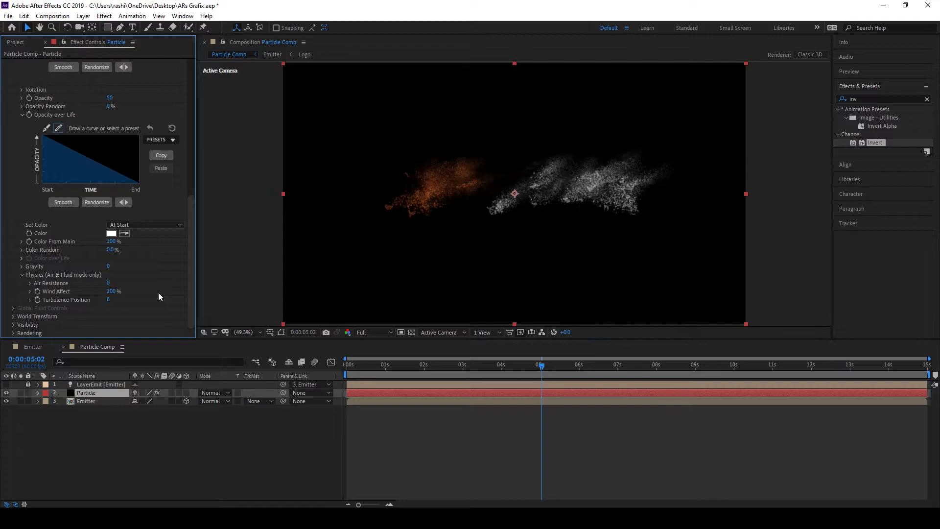
pyautogui.click(29, 299)
pyautogui.click(30, 300)
pyautogui.click(107, 300)
pyautogui.write('200')
pyautogui.click(150, 299)
# Step: Collapse the Aux System's physics, Opacity over Life and Size over Life groups and the Aux System itself, and save the project
pyautogui.click(21, 275)
pyautogui.scroll(2, 29, 254)
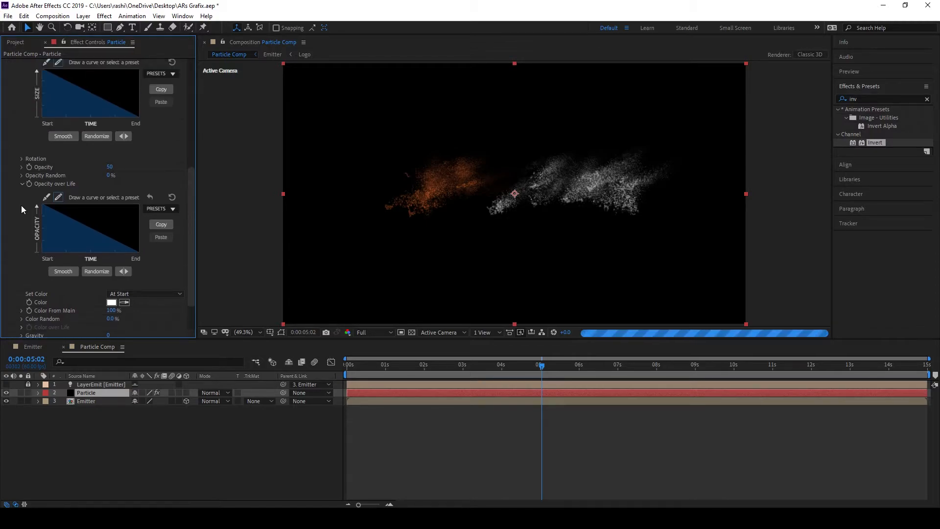
pyautogui.click(21, 185)
pyautogui.scroll(3, 23, 157)
pyautogui.click(22, 130)
pyautogui.scroll(5, 21, 133)
pyautogui.click(14, 122)
pyautogui.hotkey('ctrl', 's')
# Step: Duplicate the Particle layer and set the copy's main particle Size to 2
pyautogui.click(84, 438)
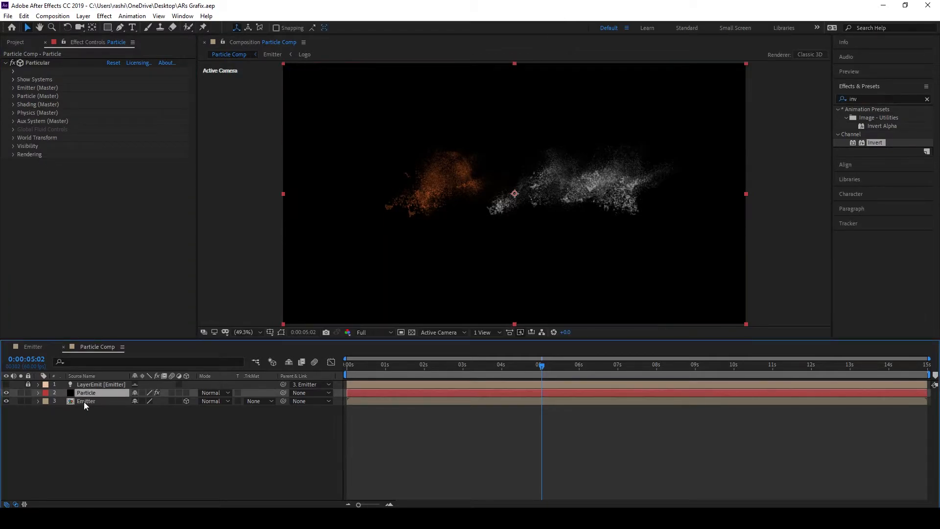
pyautogui.hotkey('ctrl', 'd')
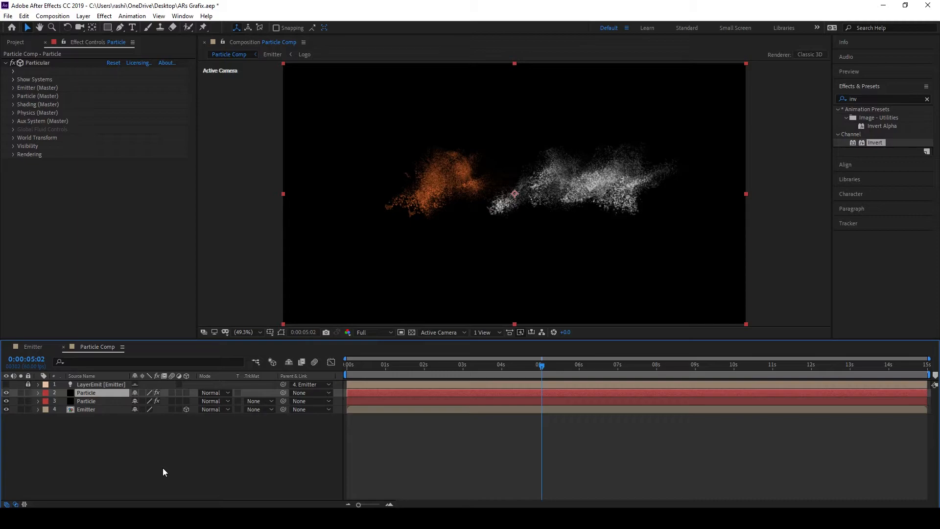
pyautogui.click(13, 97)
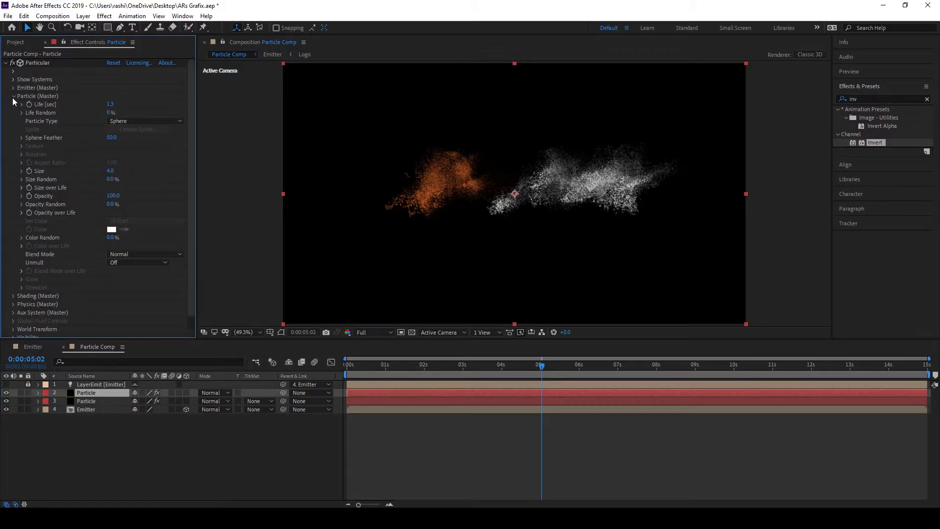
pyautogui.click(110, 171)
pyautogui.press('Return')
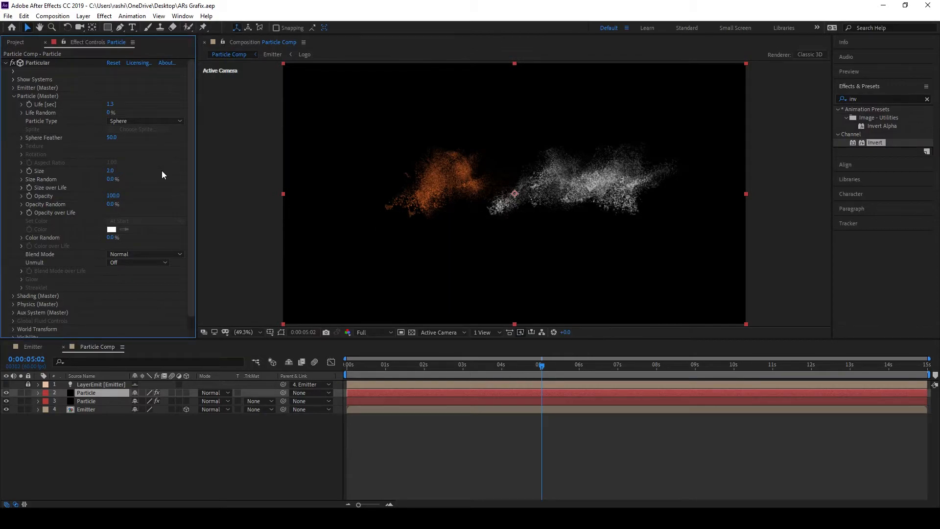
pyautogui.click(13, 96)
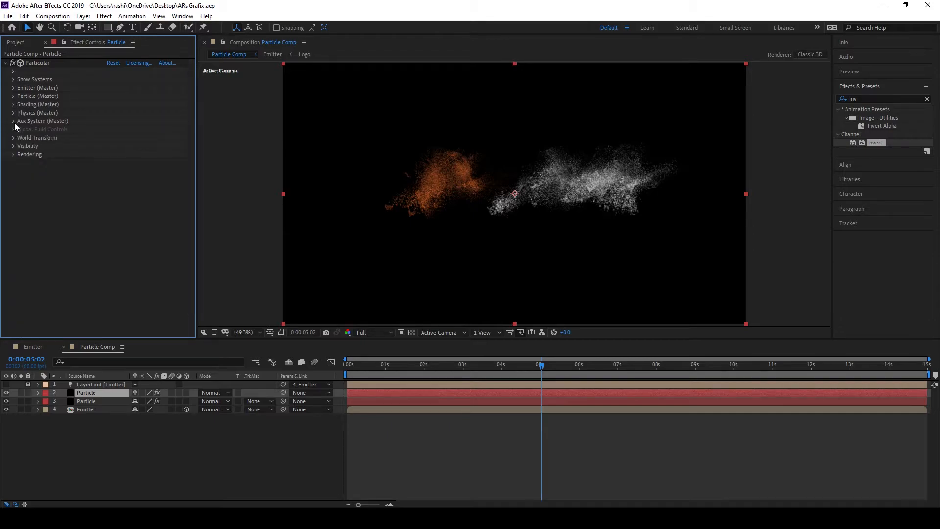
# Step: Set the duplicated layer's Aux System Life to 0.5 seconds and its Size to 2
pyautogui.click(13, 121)
pyautogui.scroll(-1, 40, 173)
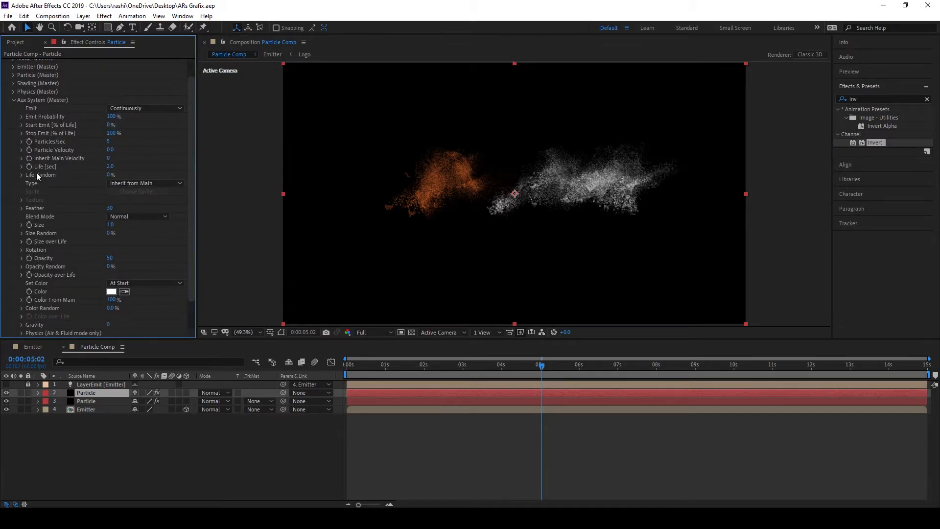
pyautogui.click(109, 166)
pyautogui.write('0.5')
pyautogui.press('Return')
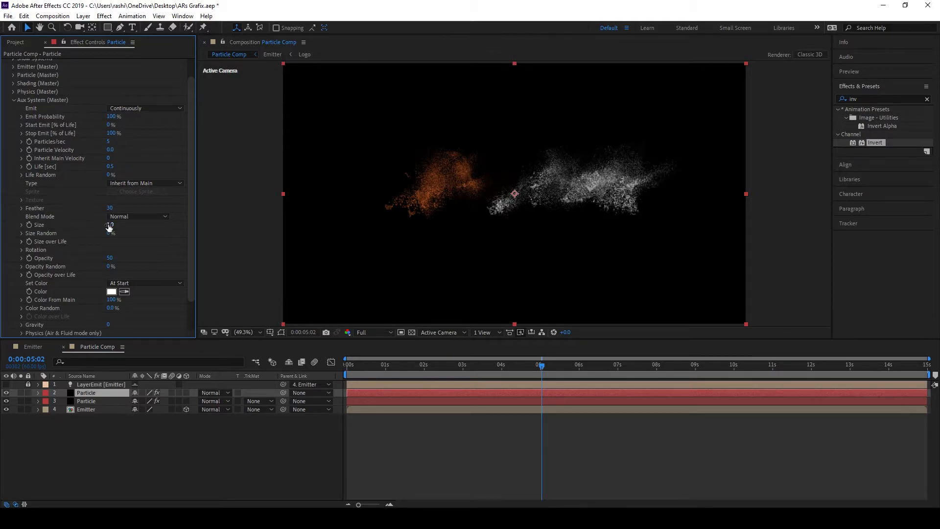
pyautogui.write('2')
pyautogui.press('Return')
# Step: Set the duplicate's Aux System Wind Affect to 150% and Turbulence Position to 250, and collapse the Aux System section
pyautogui.scroll(-2, 88, 251)
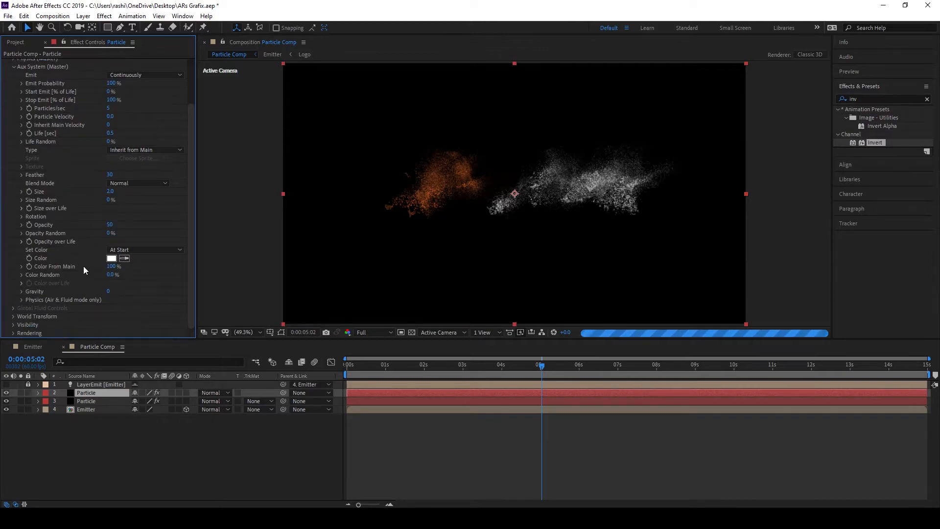
pyautogui.click(22, 299)
pyautogui.scroll(-2, 87, 283)
pyautogui.click(112, 291)
pyautogui.write('150')
pyautogui.press('Return')
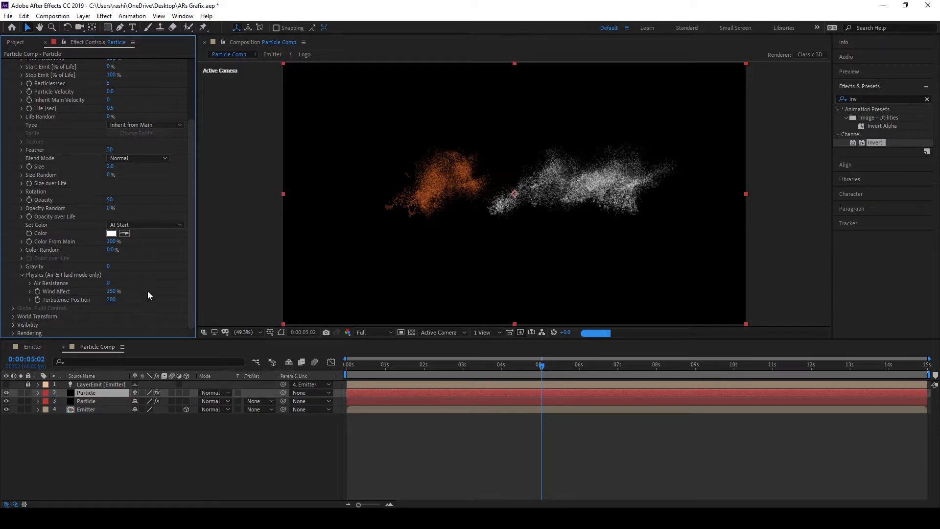
pyautogui.click(110, 300)
pyautogui.write('250')
pyautogui.press('Return')
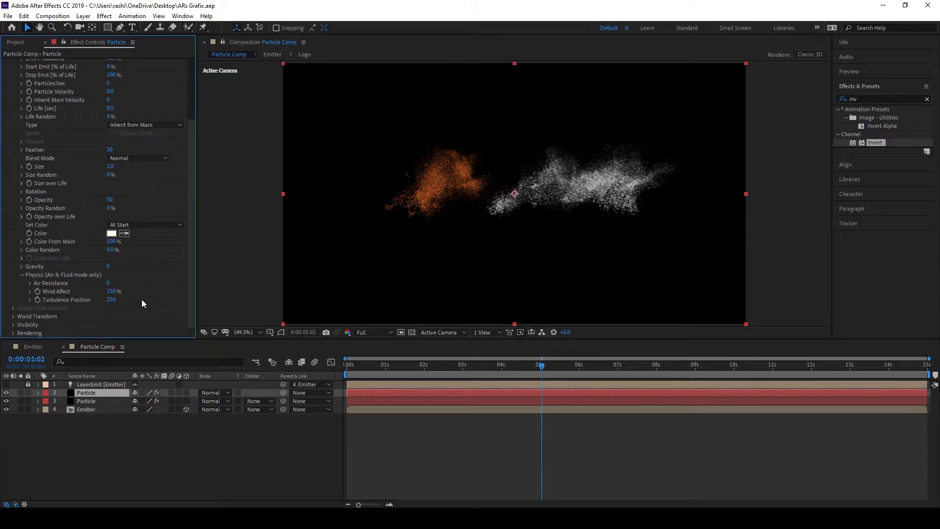
pyautogui.click(22, 275)
pyautogui.scroll(2, 41, 151)
pyautogui.click(14, 111)
# Step: Duplicate the uppermost Particle layer and look through the copy's Aux System settings
pyautogui.click(87, 394)
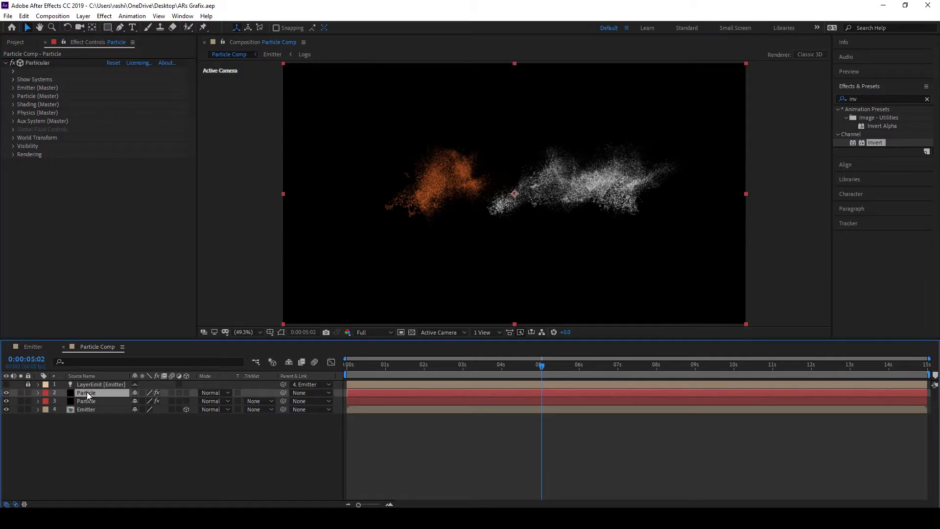
pyautogui.hotkey('ctrl', 'd')
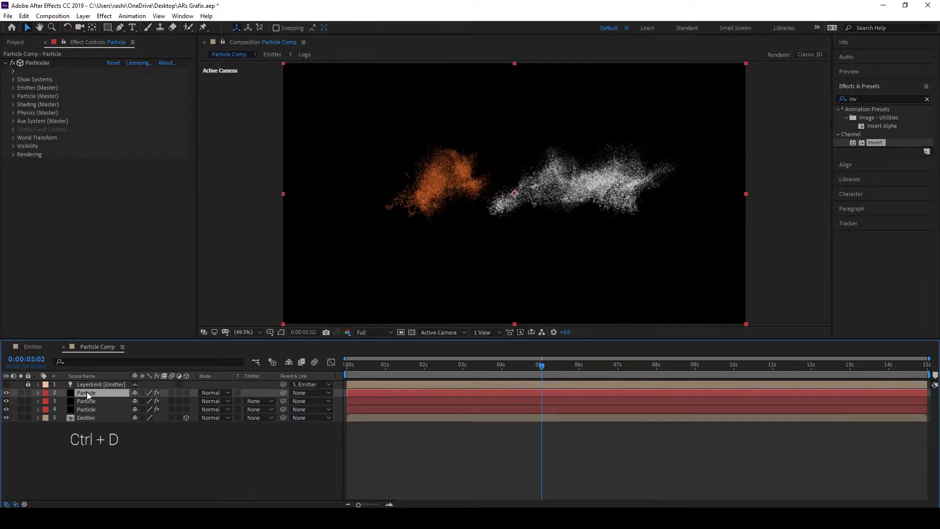
pyautogui.click(14, 120)
pyautogui.scroll(-2, 16, 129)
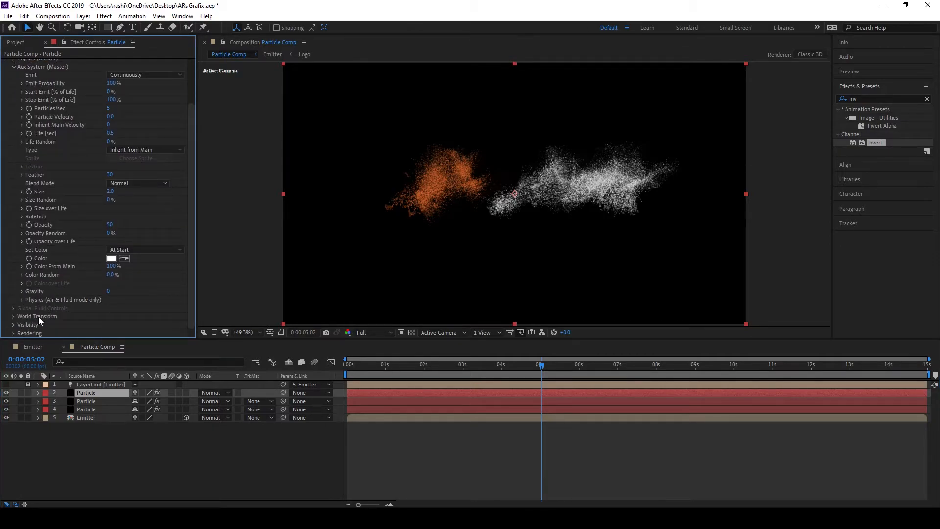
pyautogui.scroll(2, 48, 202)
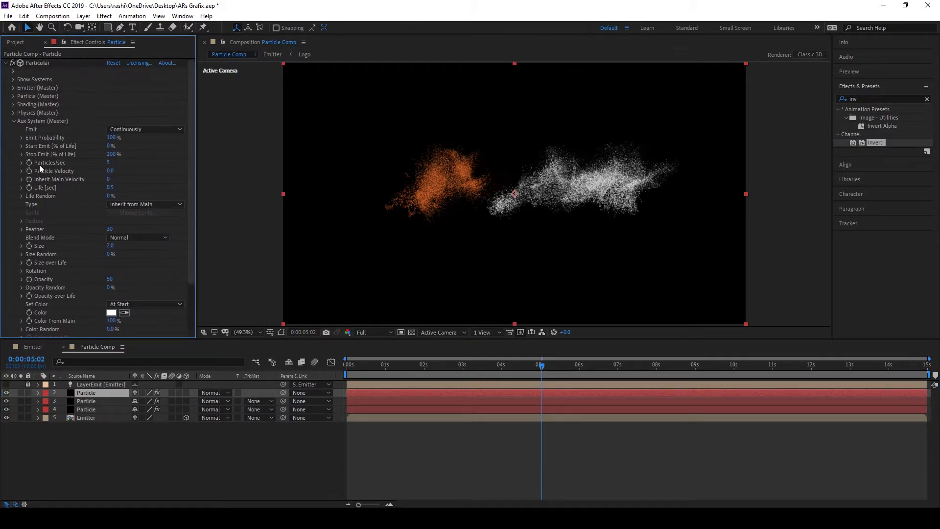
pyautogui.click(13, 122)
# Step: Set the new copy's Turbulence Field Scale to 6.5 under Air physics and save the project
pyautogui.click(13, 113)
pyautogui.click(22, 146)
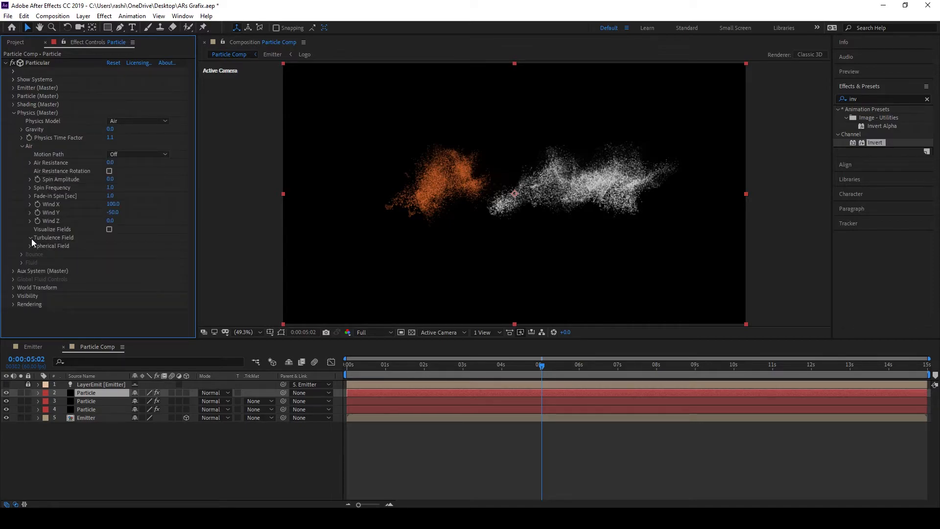
pyautogui.click(31, 238)
pyautogui.click(111, 258)
pyautogui.write('6.5')
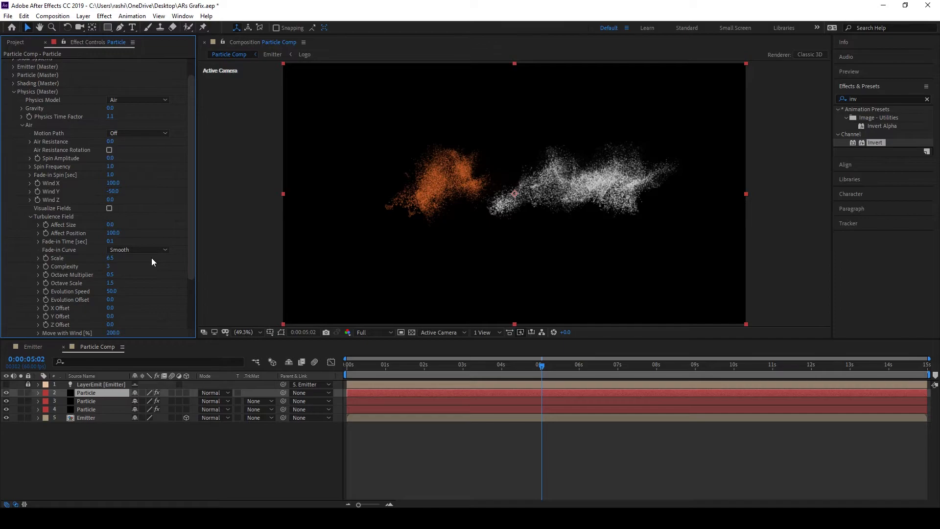
pyautogui.hotkey('ctrl', 's')
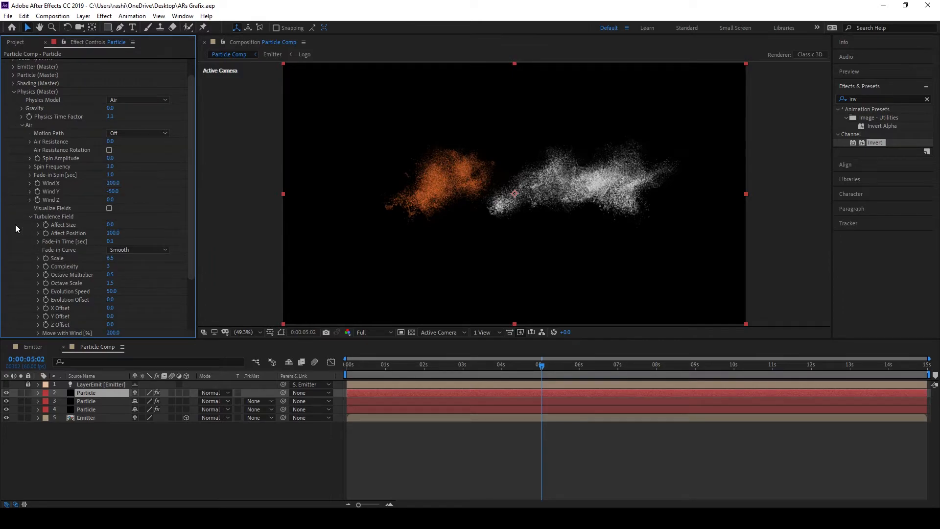
# Step: Set the third Particle layer's Aux System Life to 3 seconds and Size to 1, leaving its Particular sections collapsed
pyautogui.click(24, 124)
pyautogui.click(15, 114)
pyautogui.click(12, 122)
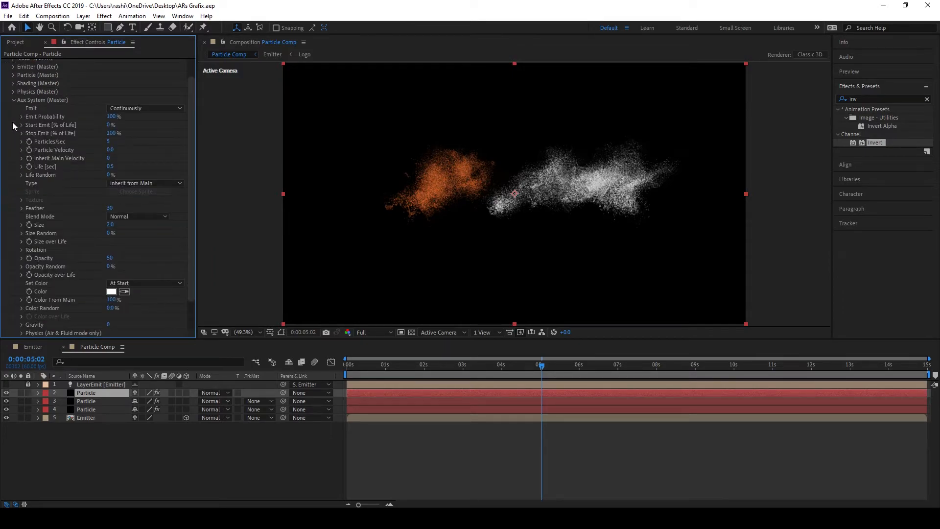
pyautogui.click(110, 166)
pyautogui.write('3')
pyautogui.press('Return')
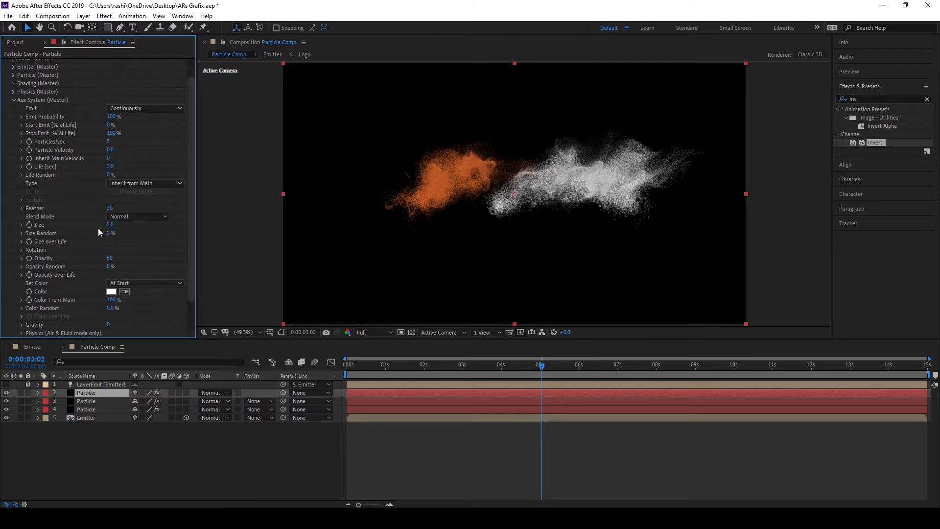
pyautogui.press('Return')
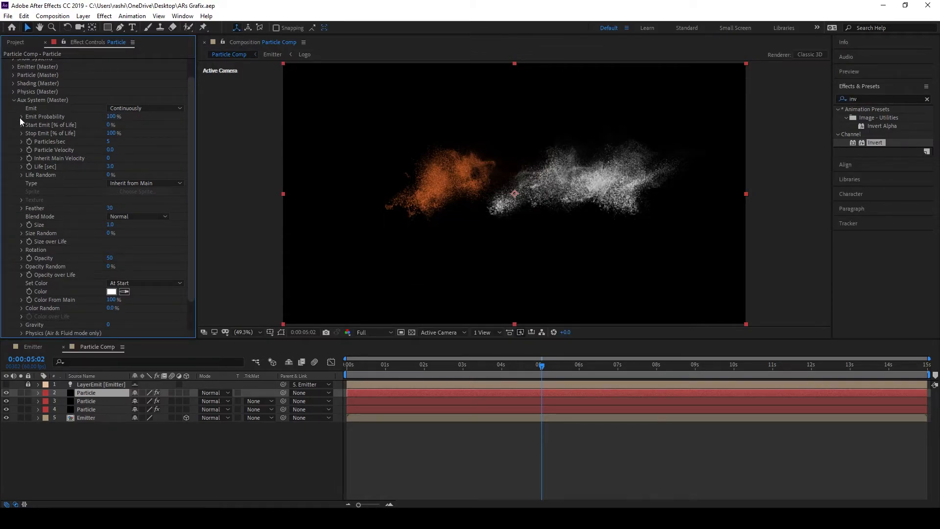
pyautogui.click(15, 100)
# Step: Duplicate the uppermost Particle layer again and set the copy's main particle Size to 4
pyautogui.click(85, 446)
pyautogui.click(97, 393)
pyautogui.hotkey('ctrl', 'd')
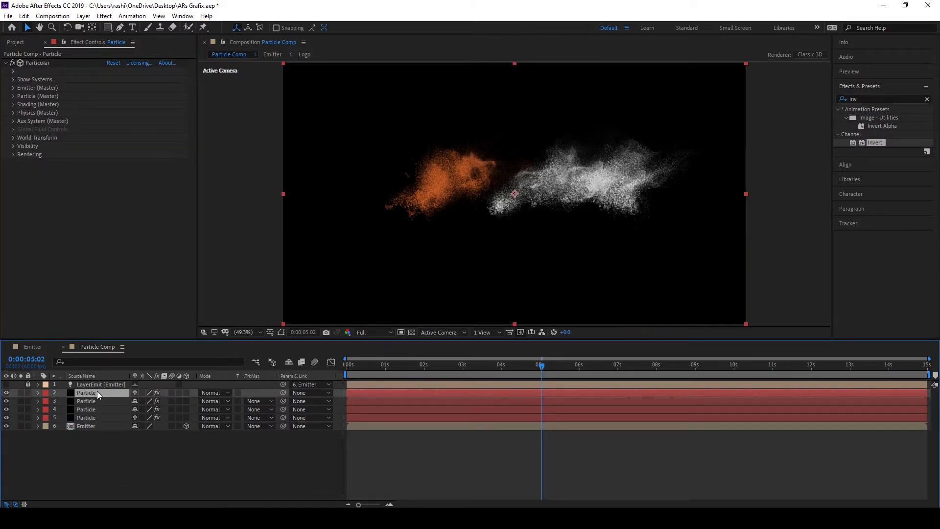
pyautogui.click(14, 96)
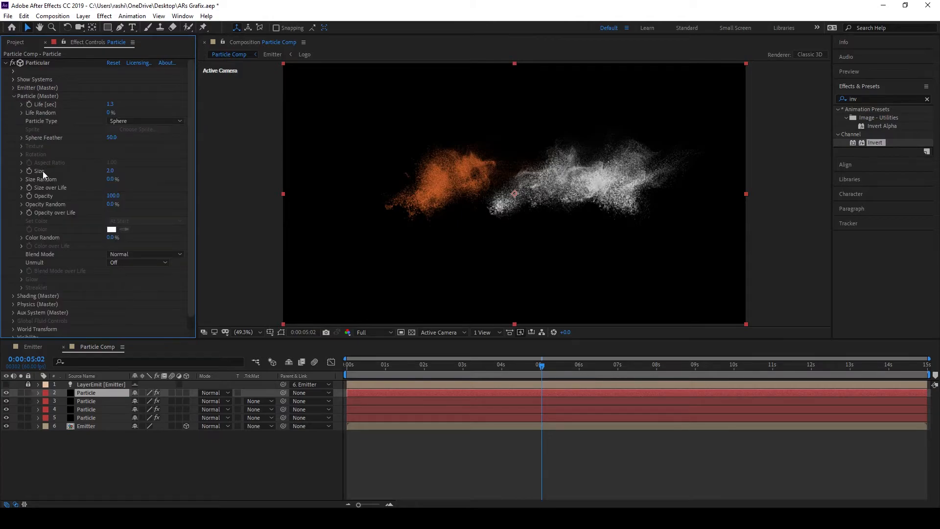
pyautogui.click(110, 171)
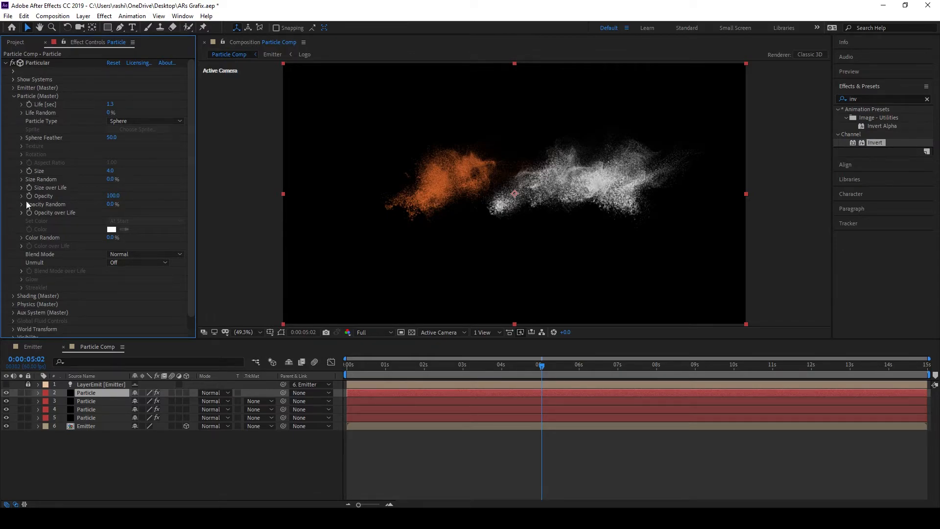
# Step: Set the uppermost Particle layer's Turbulence Field Scale to 7 under Air physics, save the project and collapse the Physics section
pyautogui.click(14, 97)
pyautogui.click(14, 113)
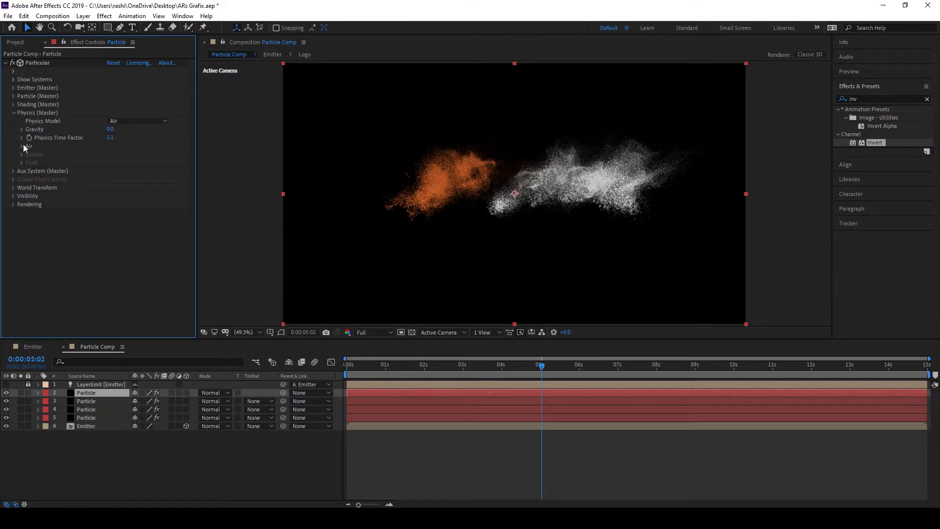
pyautogui.scroll(-2, 26, 172)
pyautogui.scroll(-2, 61, 292)
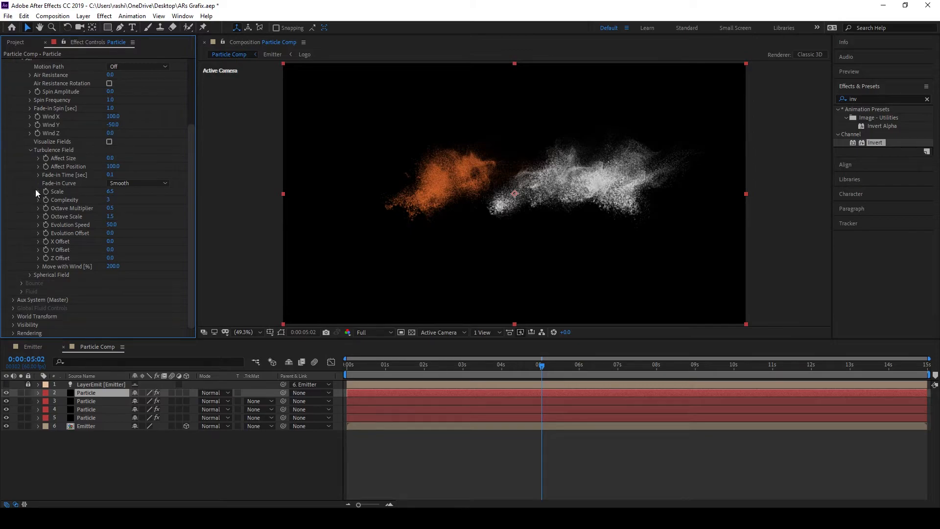
pyautogui.click(110, 192)
pyautogui.write('7')
pyautogui.press('Return')
pyautogui.hotkey('ctrl', 's')
pyautogui.click(30, 150)
pyautogui.click(22, 144)
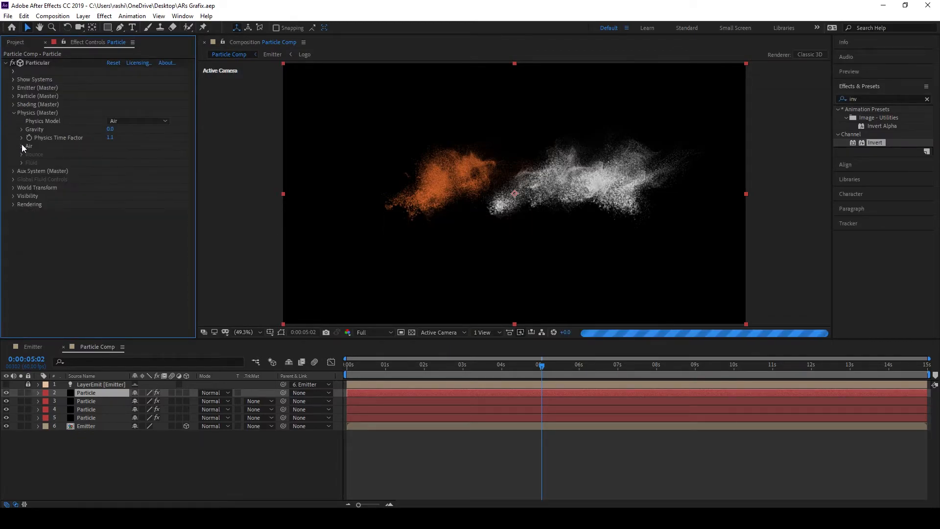
pyautogui.click(13, 114)
# Step: Set the same layer's Aux System Life to 2 seconds, save the project and collapse the section
pyautogui.click(13, 122)
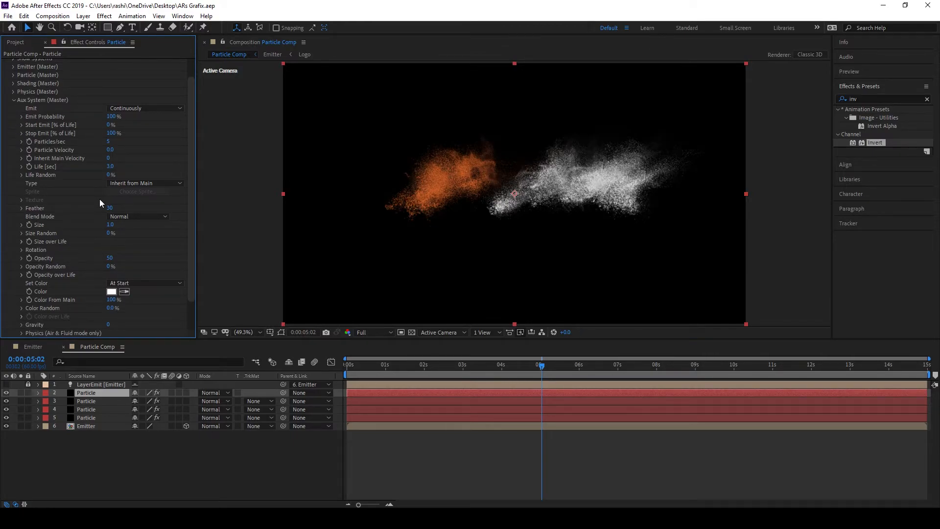
pyautogui.click(108, 166)
pyautogui.write('2')
pyautogui.press('Return')
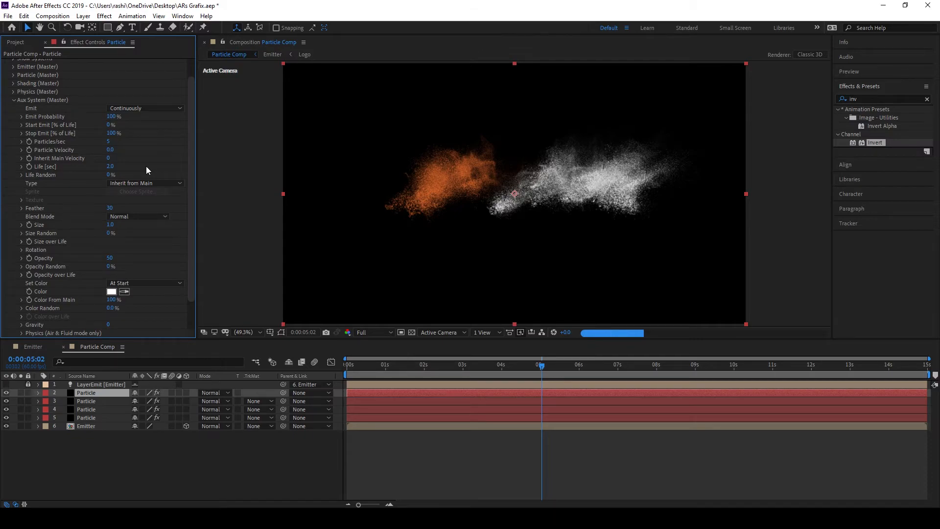
pyautogui.hotkey('ctrl', 's')
pyautogui.click(13, 100)
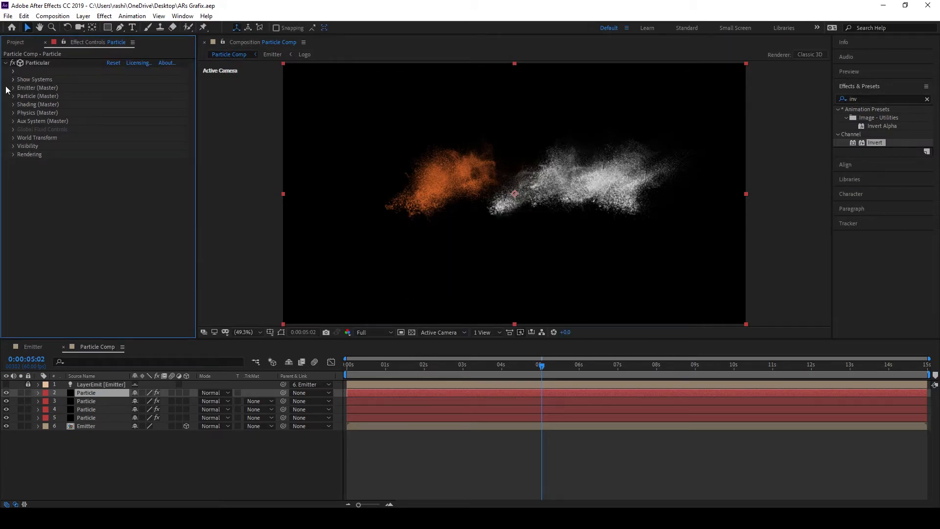
# Step: Add the Matte and Logo compositions beneath the Emitter layer, Matte above Logo, and give Logo a Luma track matte
pyautogui.click(15, 42)
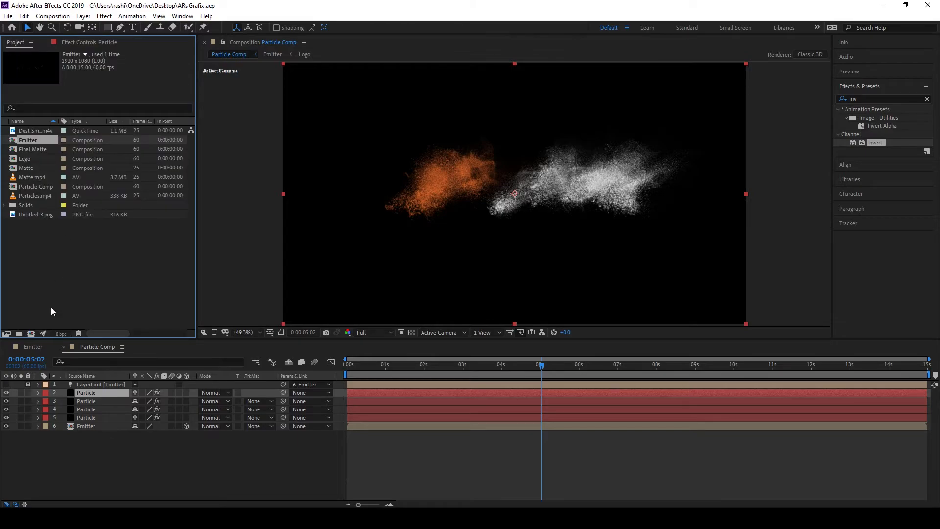
pyautogui.click(56, 308)
pyautogui.click(26, 169)
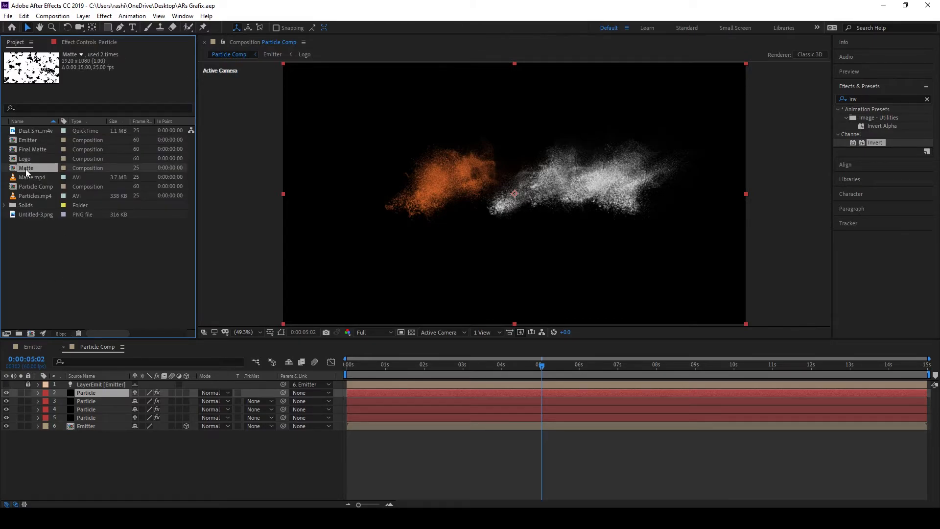
pyautogui.moveTo(26, 169); pyautogui.dragTo(51, 448)
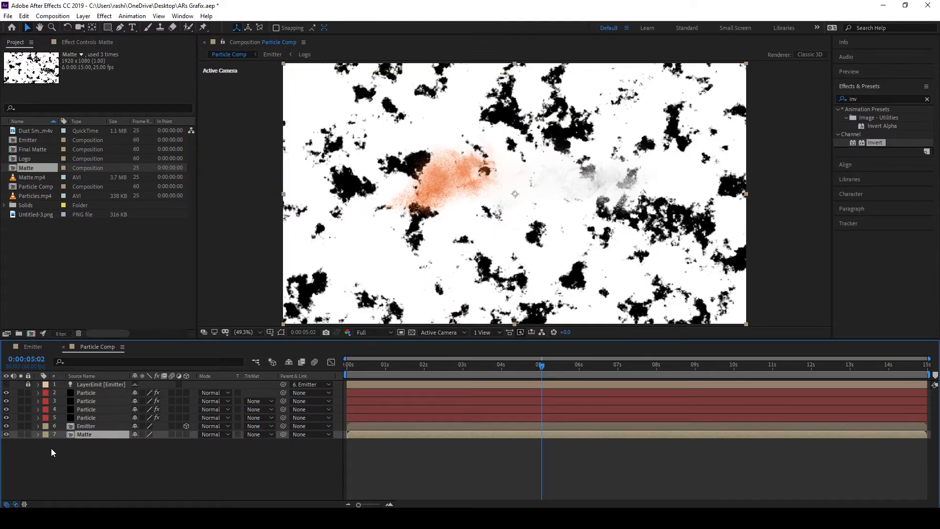
pyautogui.moveTo(25, 158); pyautogui.dragTo(71, 451)
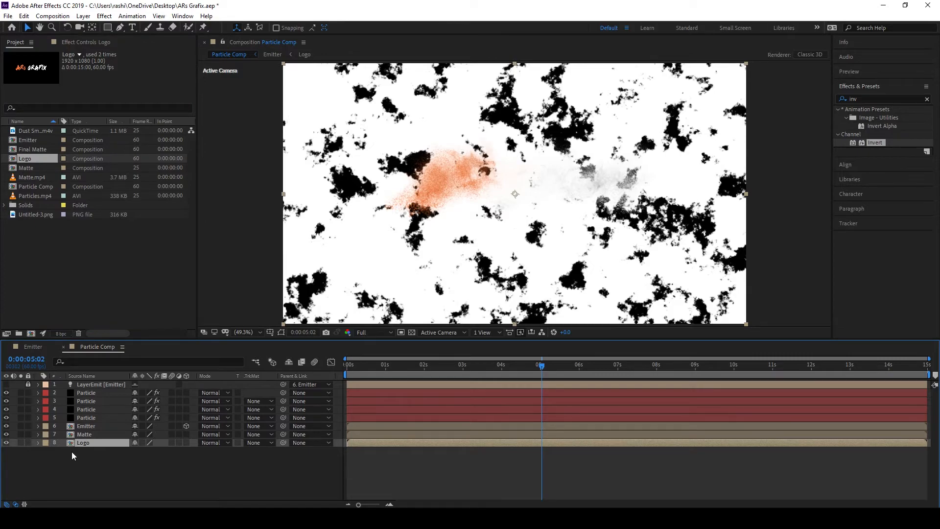
pyautogui.click(249, 444)
pyautogui.click(271, 488)
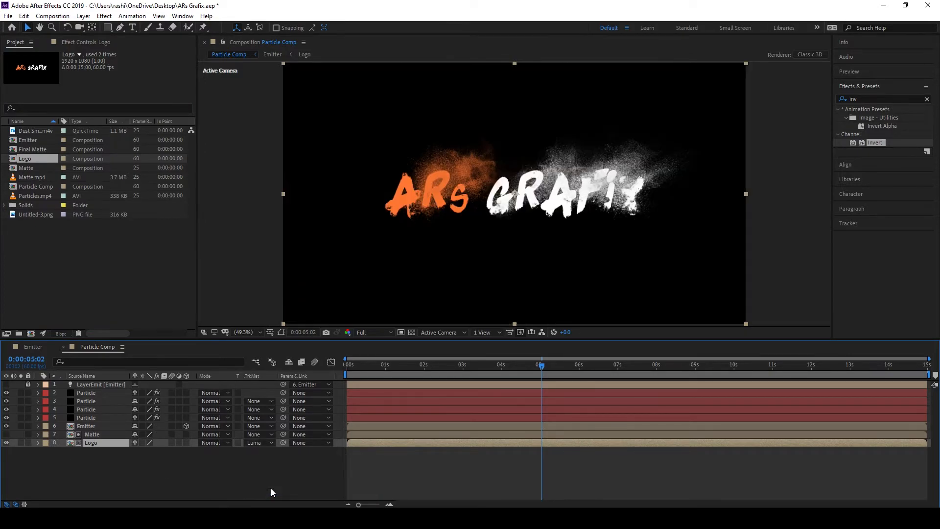
# Step: Shift the Matte and Logo layers together so that both start slightly later, a fraction of a second into the timeline
pyautogui.moveTo(103, 459); pyautogui.dragTo(137, 436)
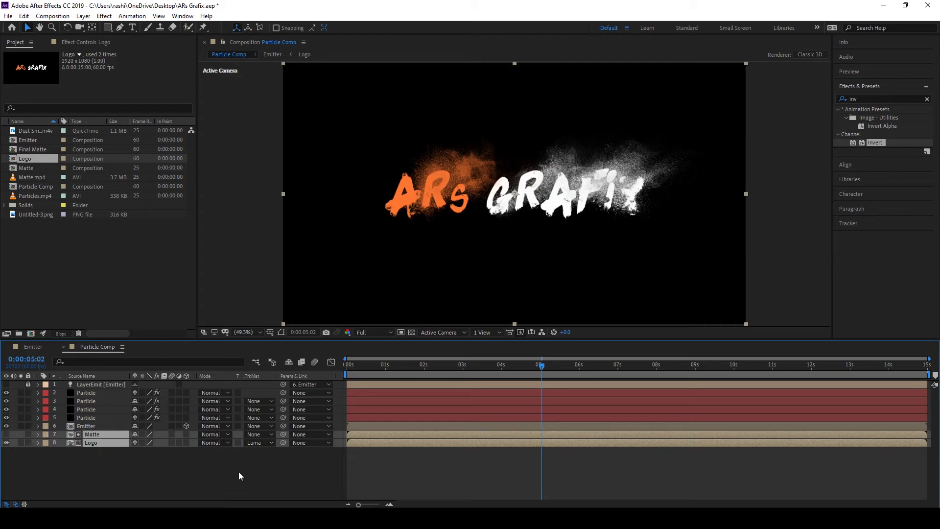
pyautogui.moveTo(352, 433); pyautogui.dragTo(355, 434)
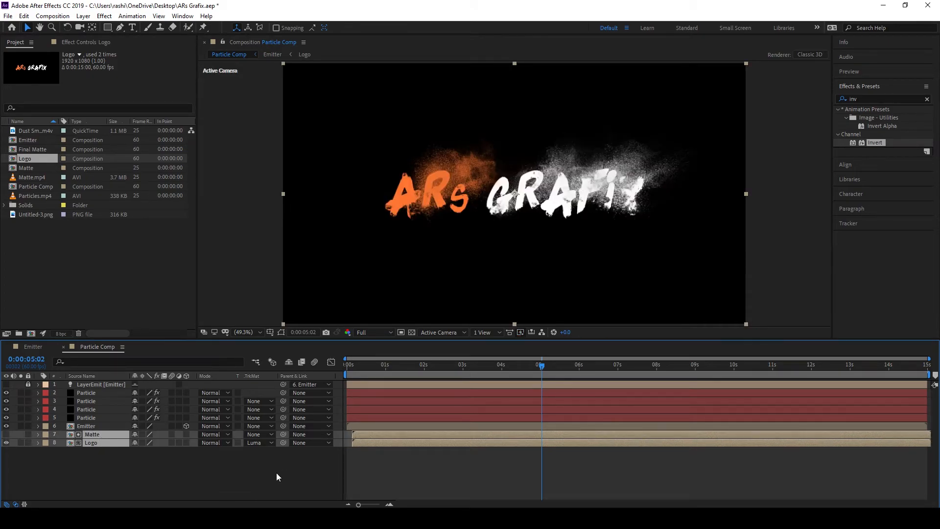
pyautogui.click(104, 479)
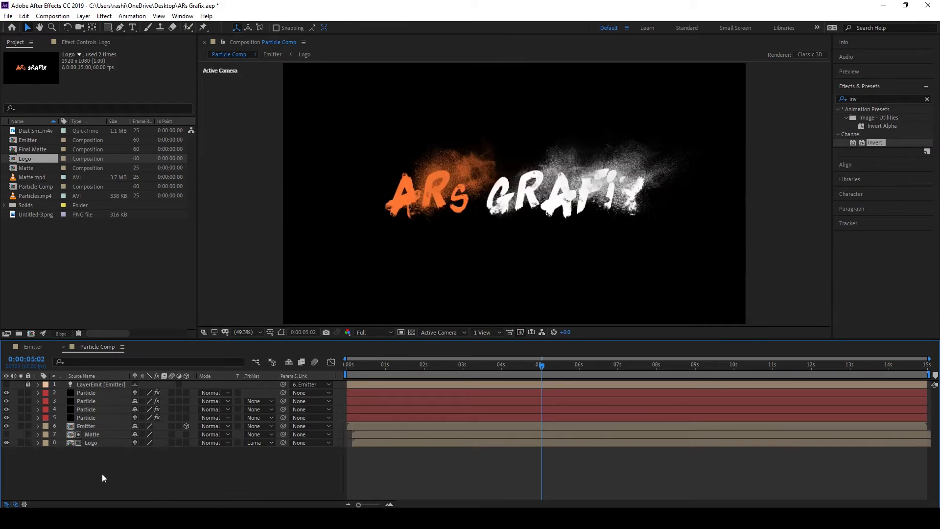
# Step: Create an adjustment layer above all layers in Particle Comp and apply Sharpen with a Sharpen Amount of 80
pyautogui.rightClick(90, 463)
pyautogui.moveTo(118, 352)
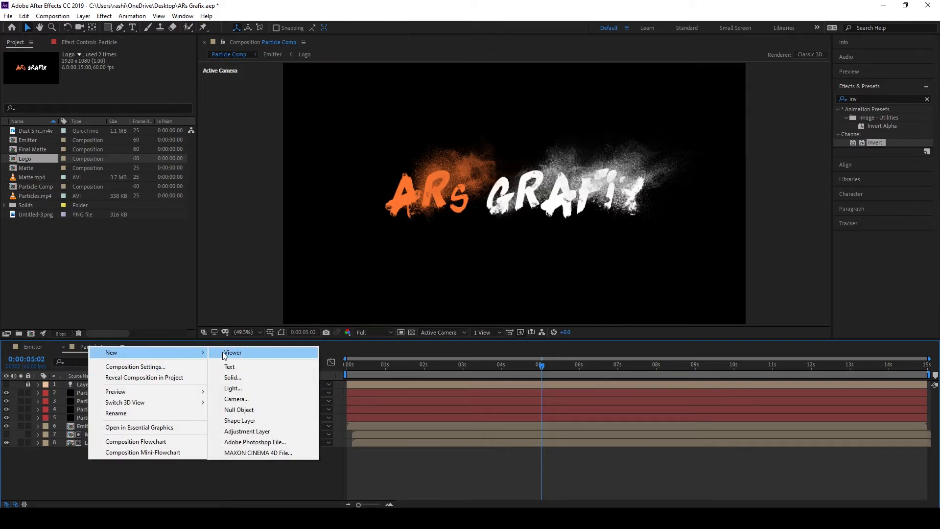
pyautogui.click(252, 432)
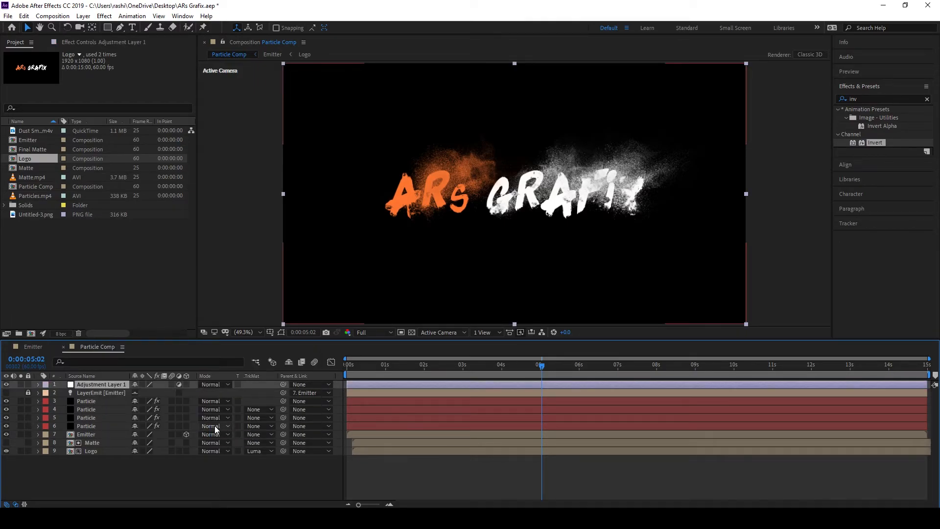
pyautogui.click(105, 16)
pyautogui.moveTo(194, 88)
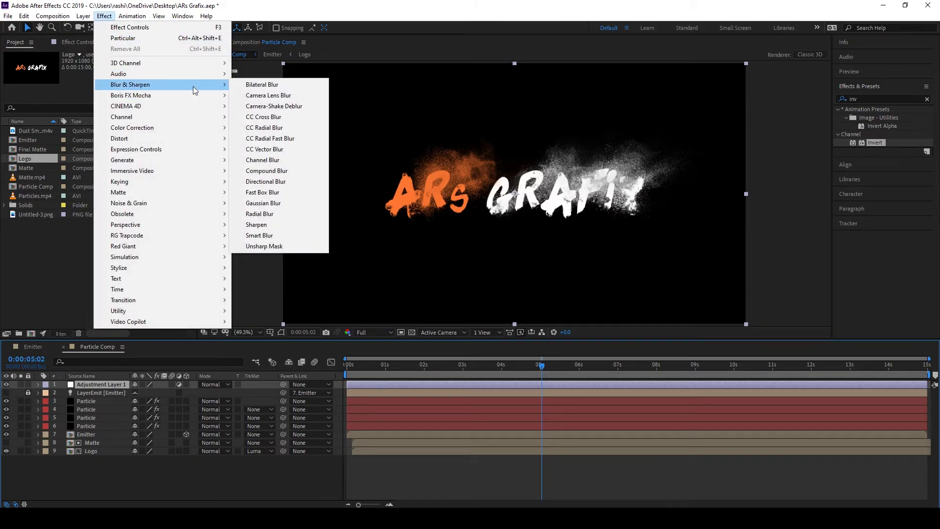
pyautogui.click(278, 225)
pyautogui.click(108, 71)
pyautogui.write('8')
pyautogui.click(112, 203)
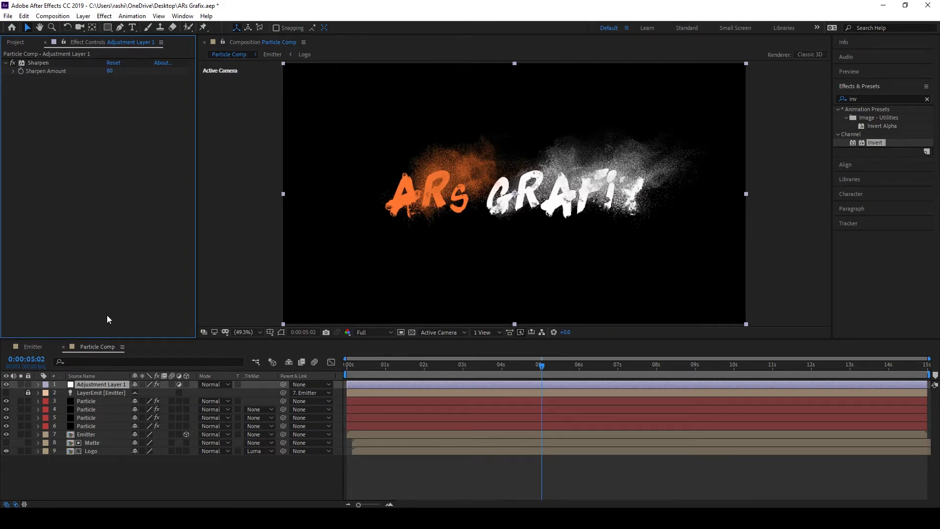
# Step: Try a Sharpen Amount of 20 on the adjustment layer for comparison and set it back to 80
pyautogui.click(110, 71)
pyautogui.write('20')
pyautogui.click(101, 172)
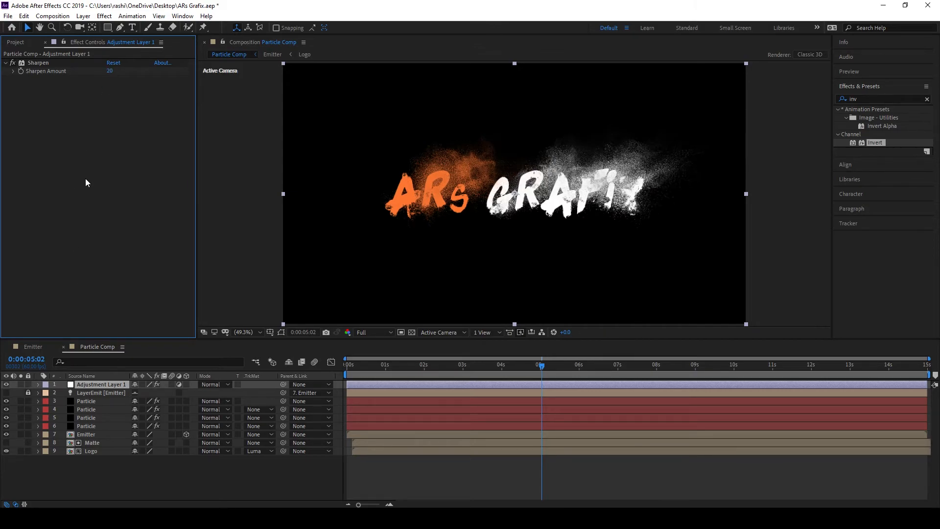
pyautogui.click(110, 71)
pyautogui.write('80')
pyautogui.click(101, 154)
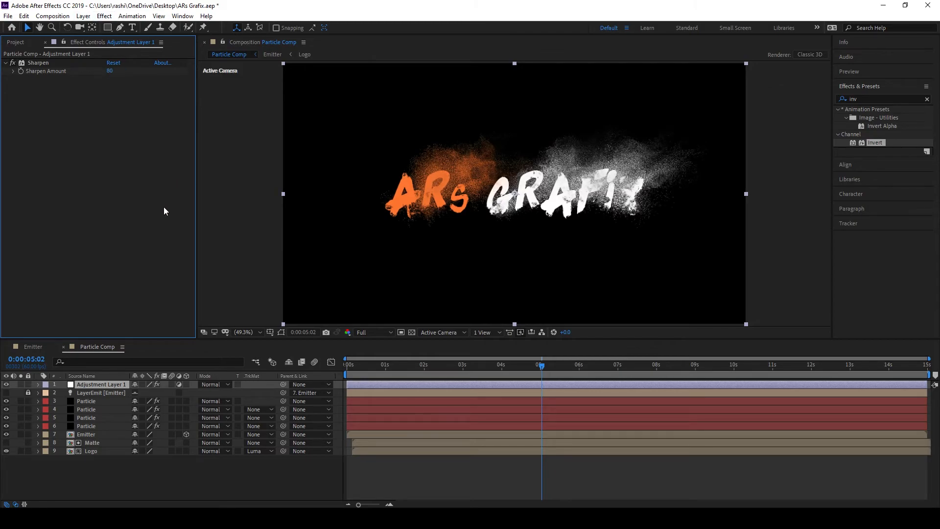
# Step: Add a Curves effect to the adjustment layer, shape its RGB curve into a gentle S, and save the project
pyautogui.hotkey('ctrl', 's')
pyautogui.click(105, 16)
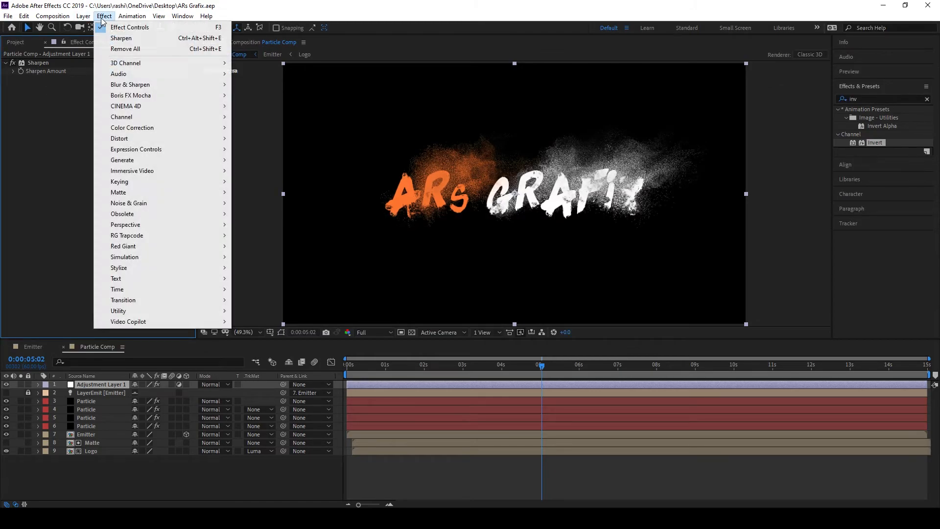
pyautogui.moveTo(205, 127)
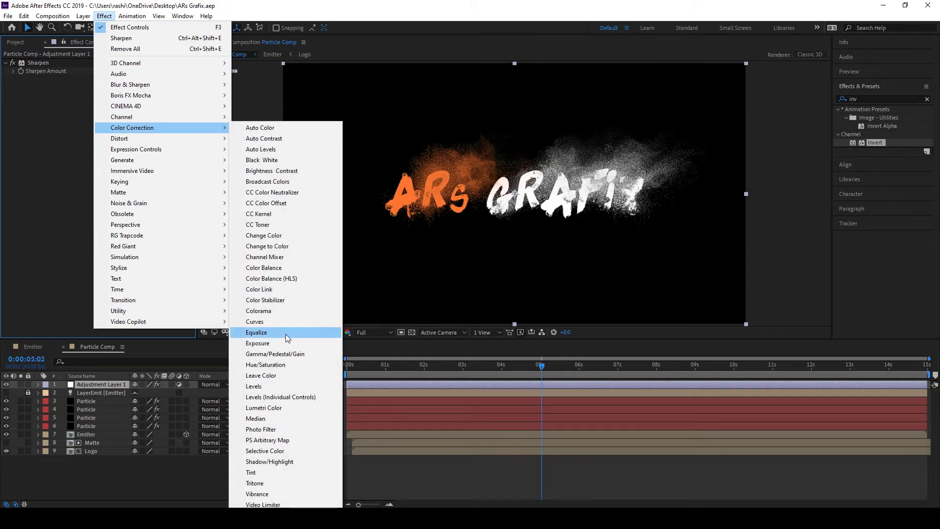
pyautogui.click(264, 323)
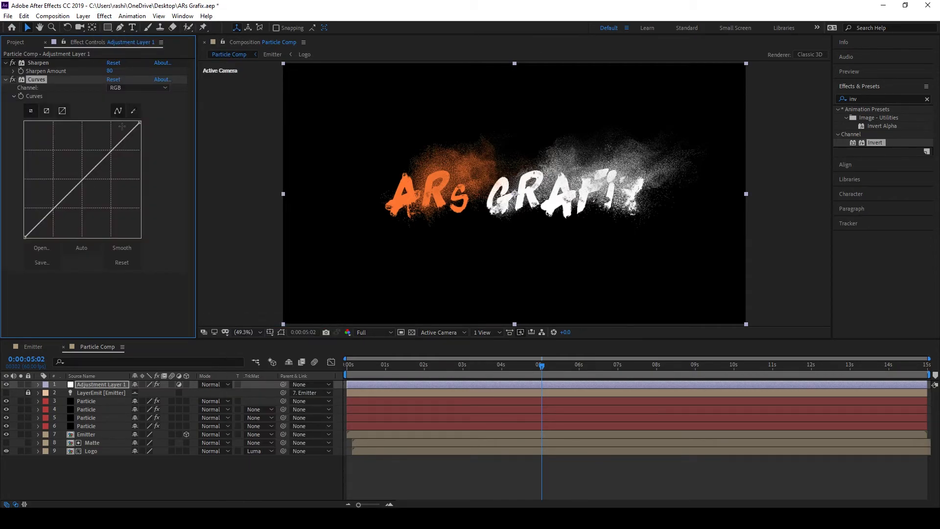
pyautogui.moveTo(116, 146); pyautogui.dragTo(112, 141)
pyautogui.moveTo(52, 207); pyautogui.dragTo(73, 185)
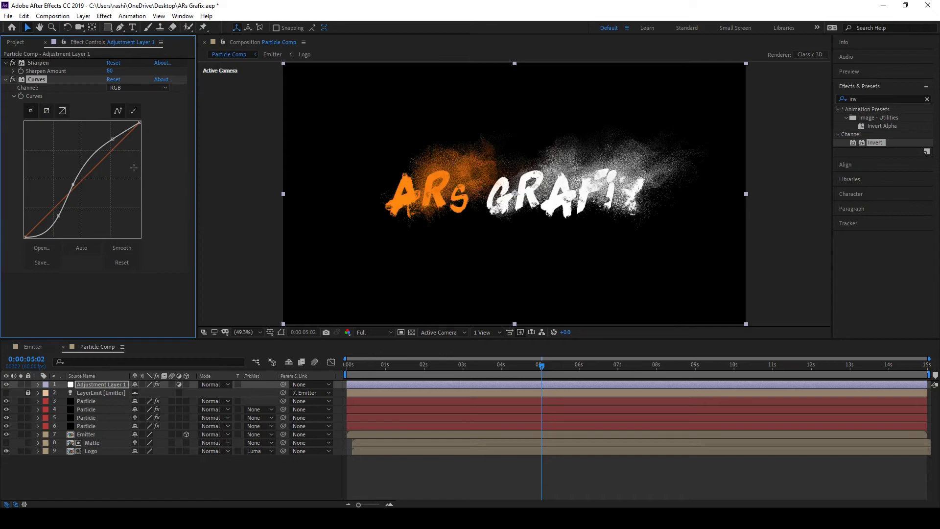
pyautogui.moveTo(59, 216); pyautogui.dragTo(79, 186)
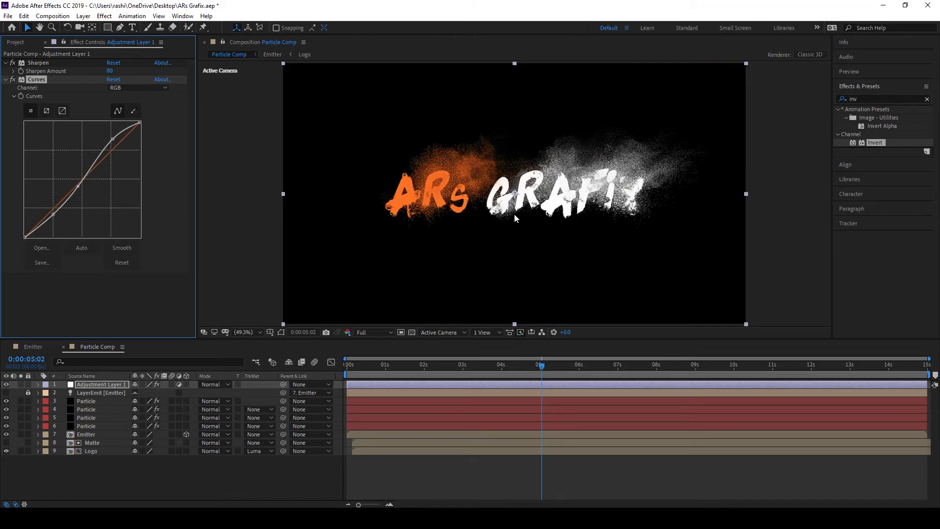
pyautogui.hotkey('ctrl', 's')
# Step: Create a new 1920 x 1080, 60 fps, 15-second composition named Main Comp
pyautogui.click(115, 478)
pyautogui.click(48, 17)
pyautogui.click(75, 27)
pyautogui.write('Main Comp')
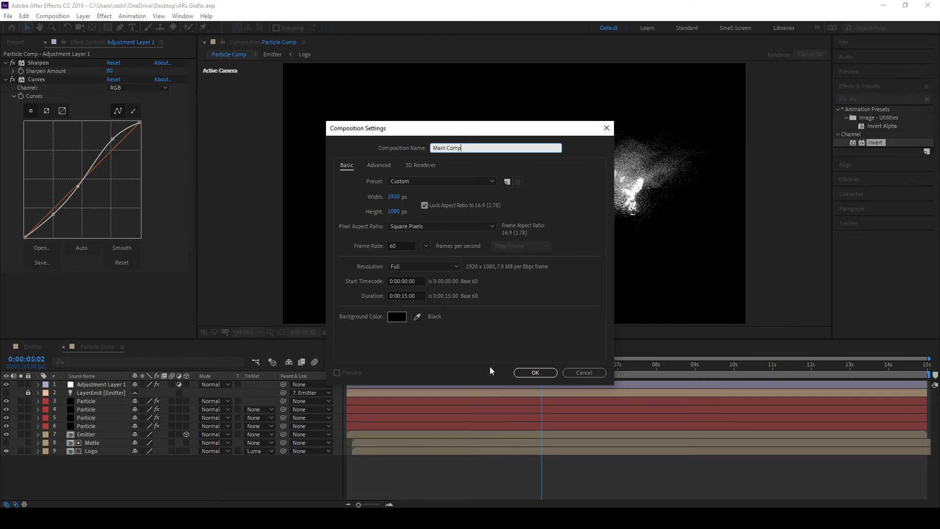
pyautogui.click(529, 373)
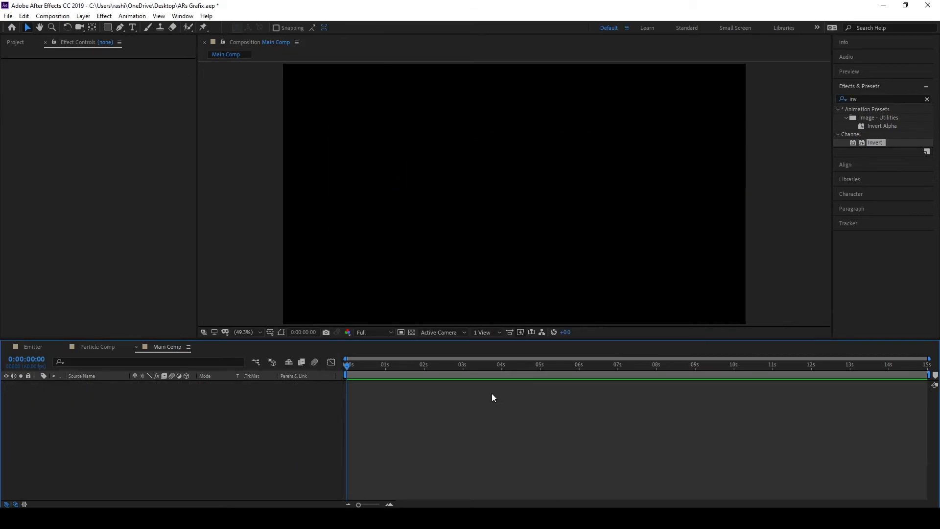
# Step: Add Dust Smoke.m4v to Main Comp and place Particle Comp above it, with the current time at 5 seconds
pyautogui.click(6, 42)
pyautogui.click(29, 132)
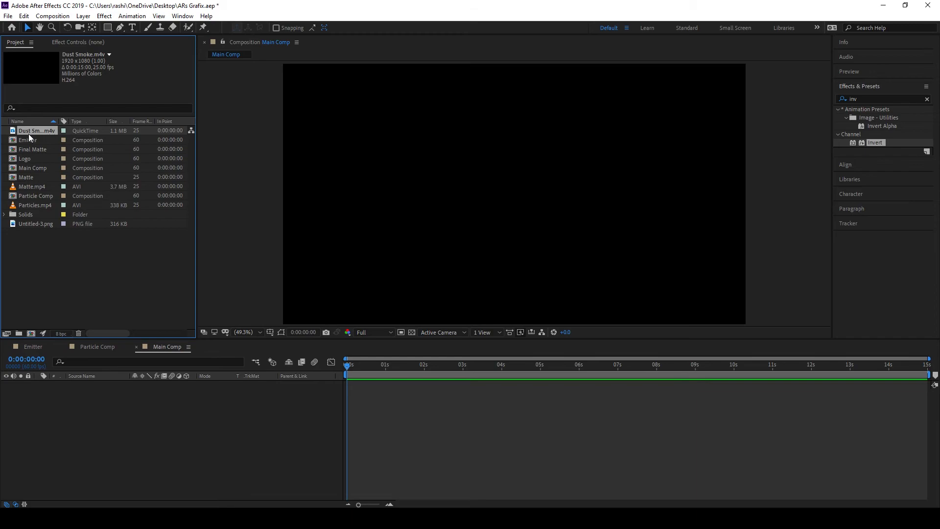
pyautogui.moveTo(29, 131); pyautogui.dragTo(369, 414)
pyautogui.moveTo(374, 366); pyautogui.dragTo(540, 366)
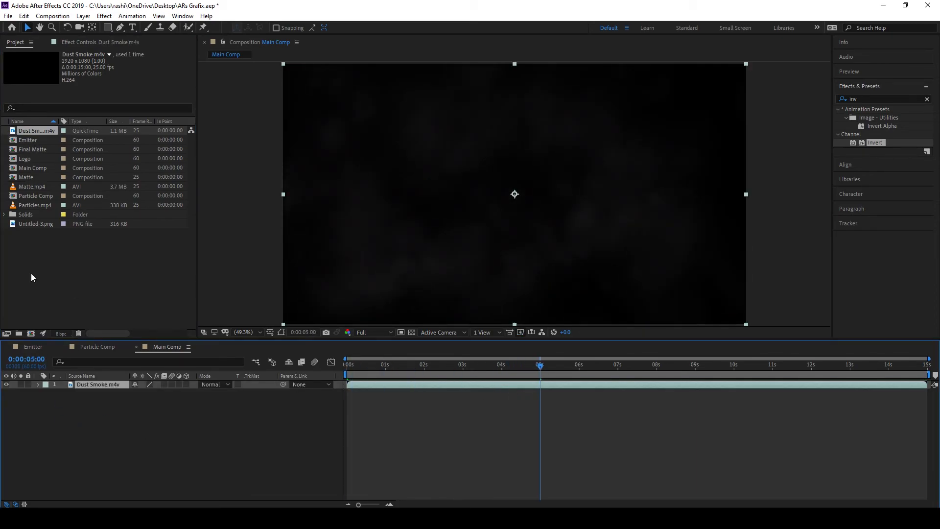
pyautogui.moveTo(34, 195); pyautogui.dragTo(78, 392)
pyautogui.click(98, 393)
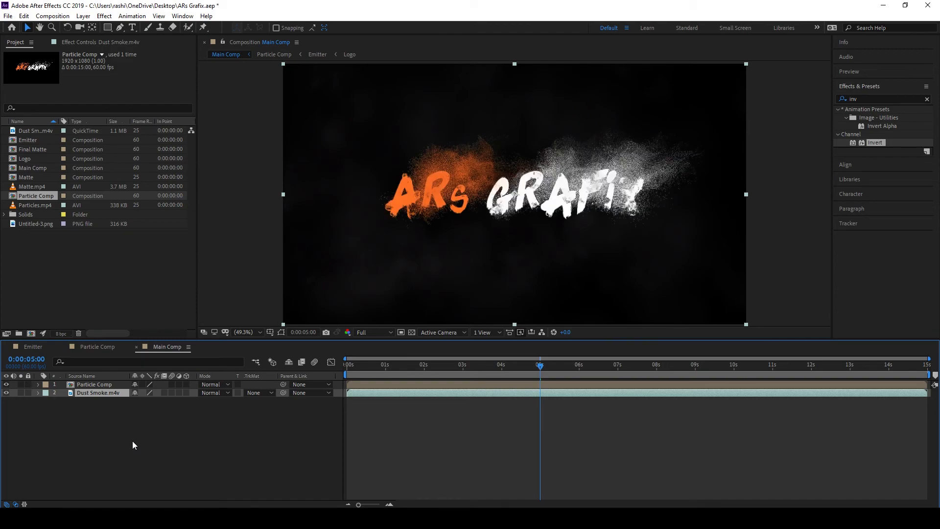
pyautogui.click(112, 455)
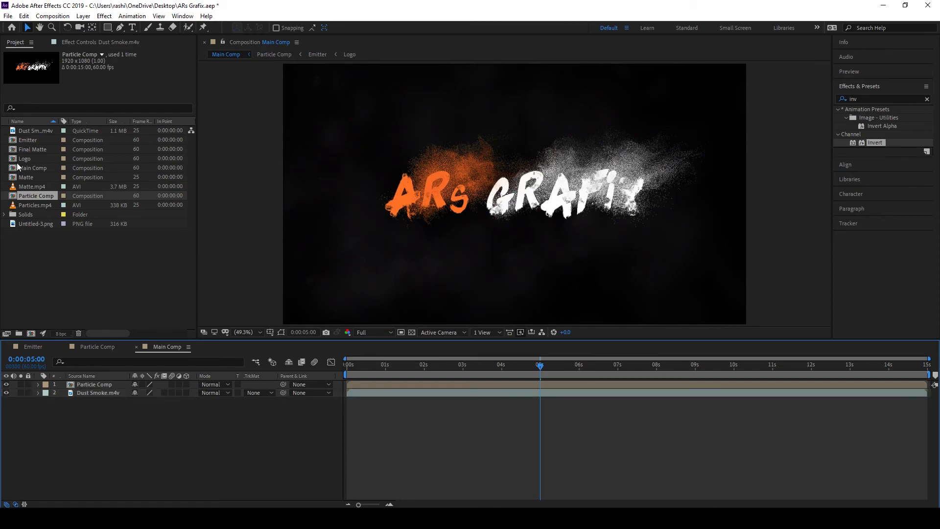
# Step: Place Particles.mp4 above Particle Comp with the Add blending mode and move the current time to 0:00:04:59
pyautogui.moveTo(31, 205); pyautogui.dragTo(81, 386)
pyautogui.click(214, 385)
pyautogui.click(252, 185)
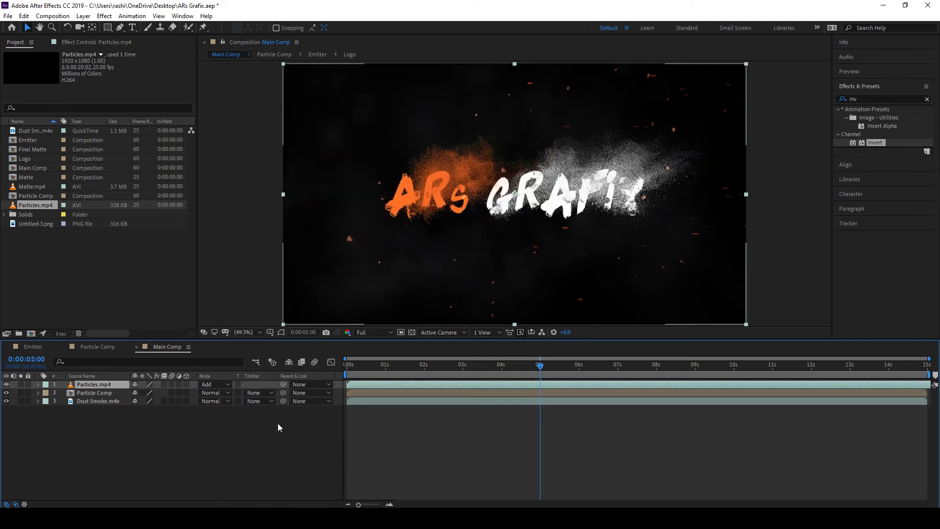
pyautogui.moveTo(543, 367)
pyautogui.mouseDown()
pyautogui.moveTo(530, 363)
pyautogui.moveTo(536, 369)
pyautogui.mouseUp()
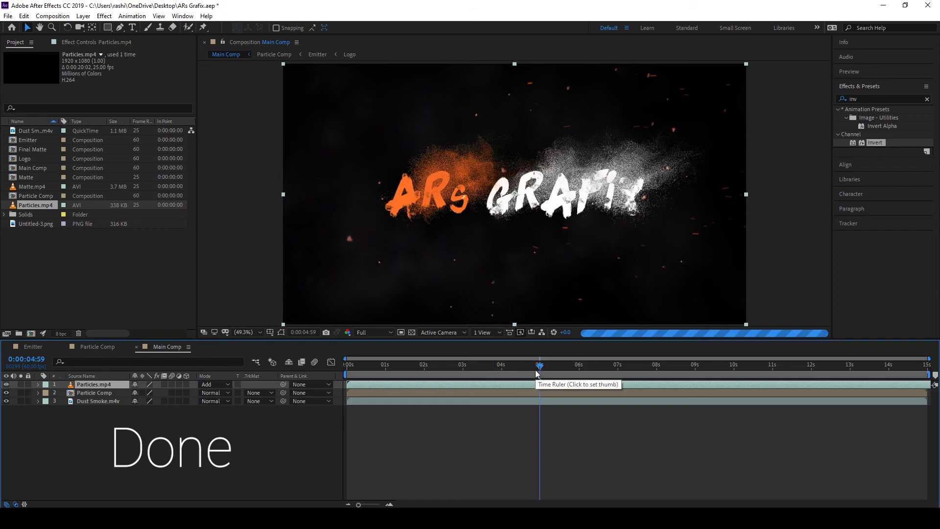